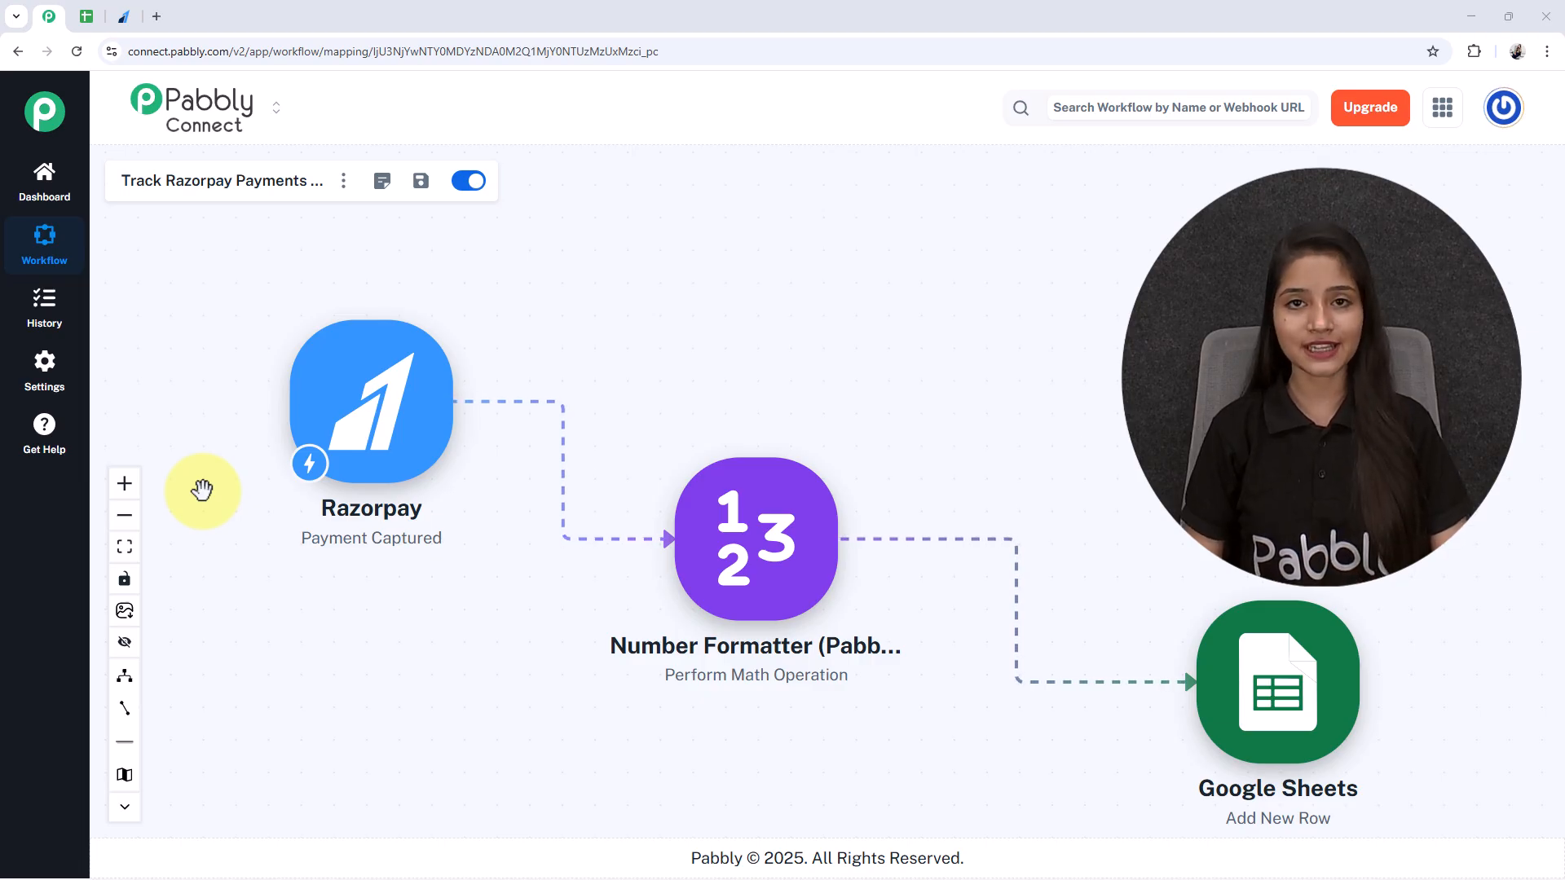
# - Switch to the Razorpay Black T-shirt payment page and make the ₹500 test payment with the filled-in UPI ID
pyautogui.click(124, 18)
pyautogui.scroll(-1, 628, 443)
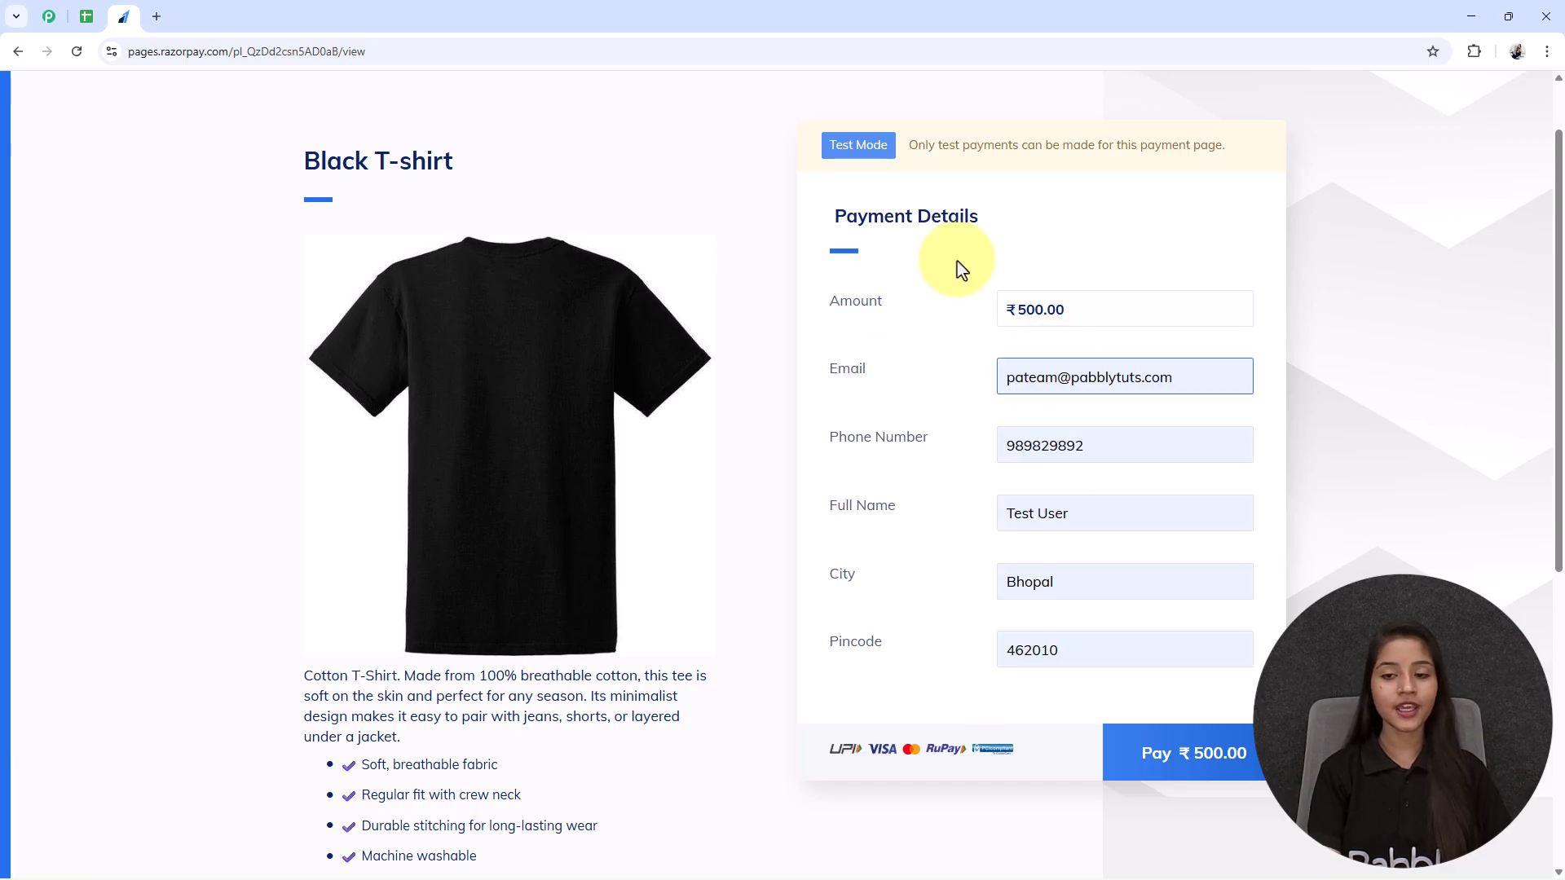
pyautogui.click(1220, 754)
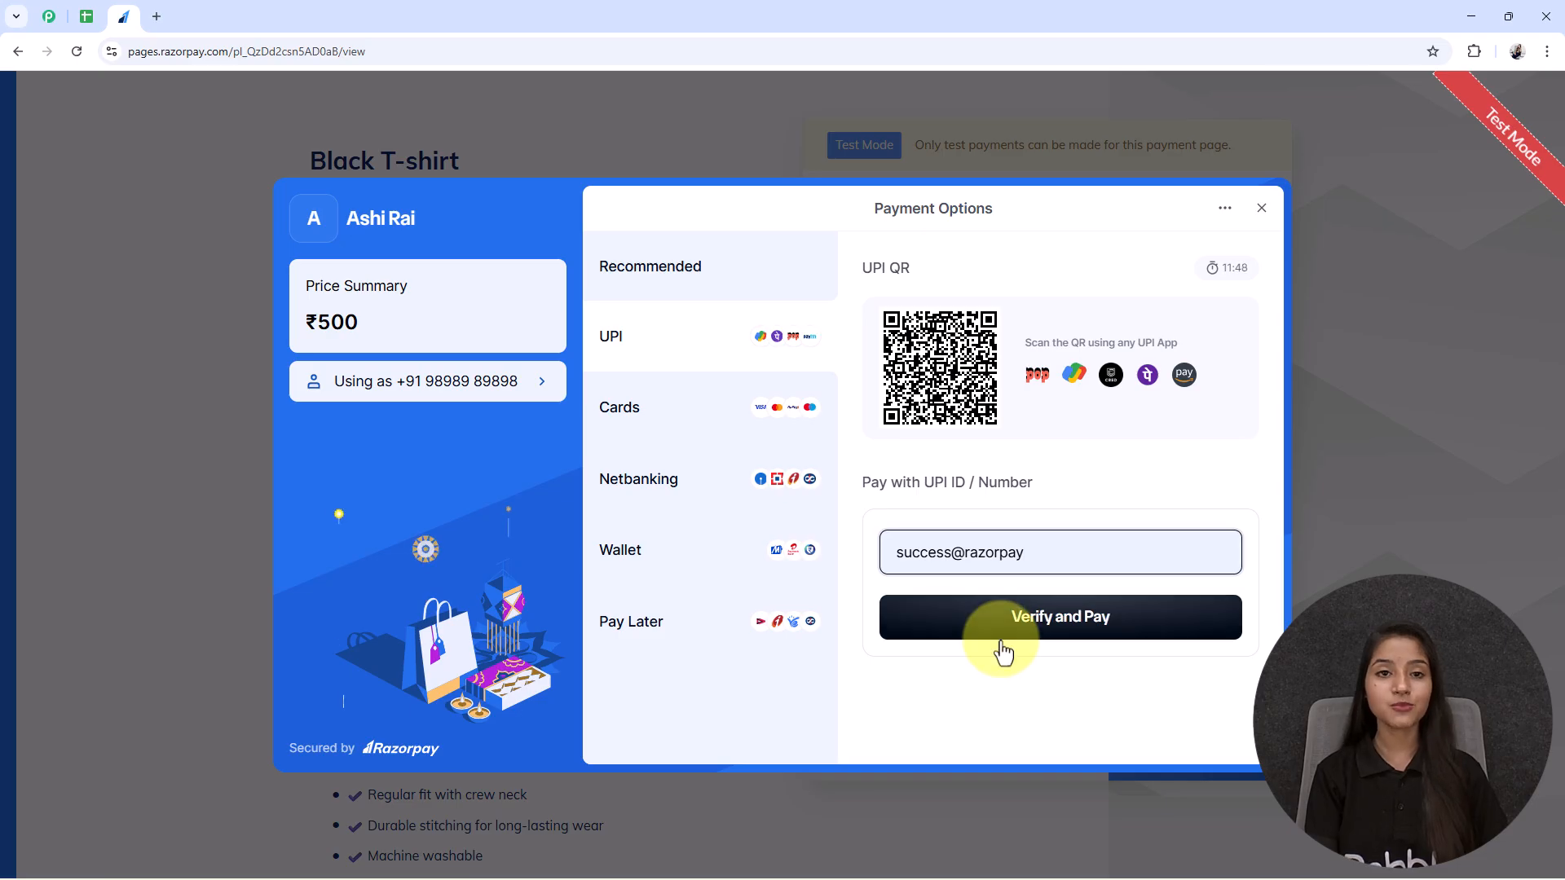
pyautogui.click(1004, 651)
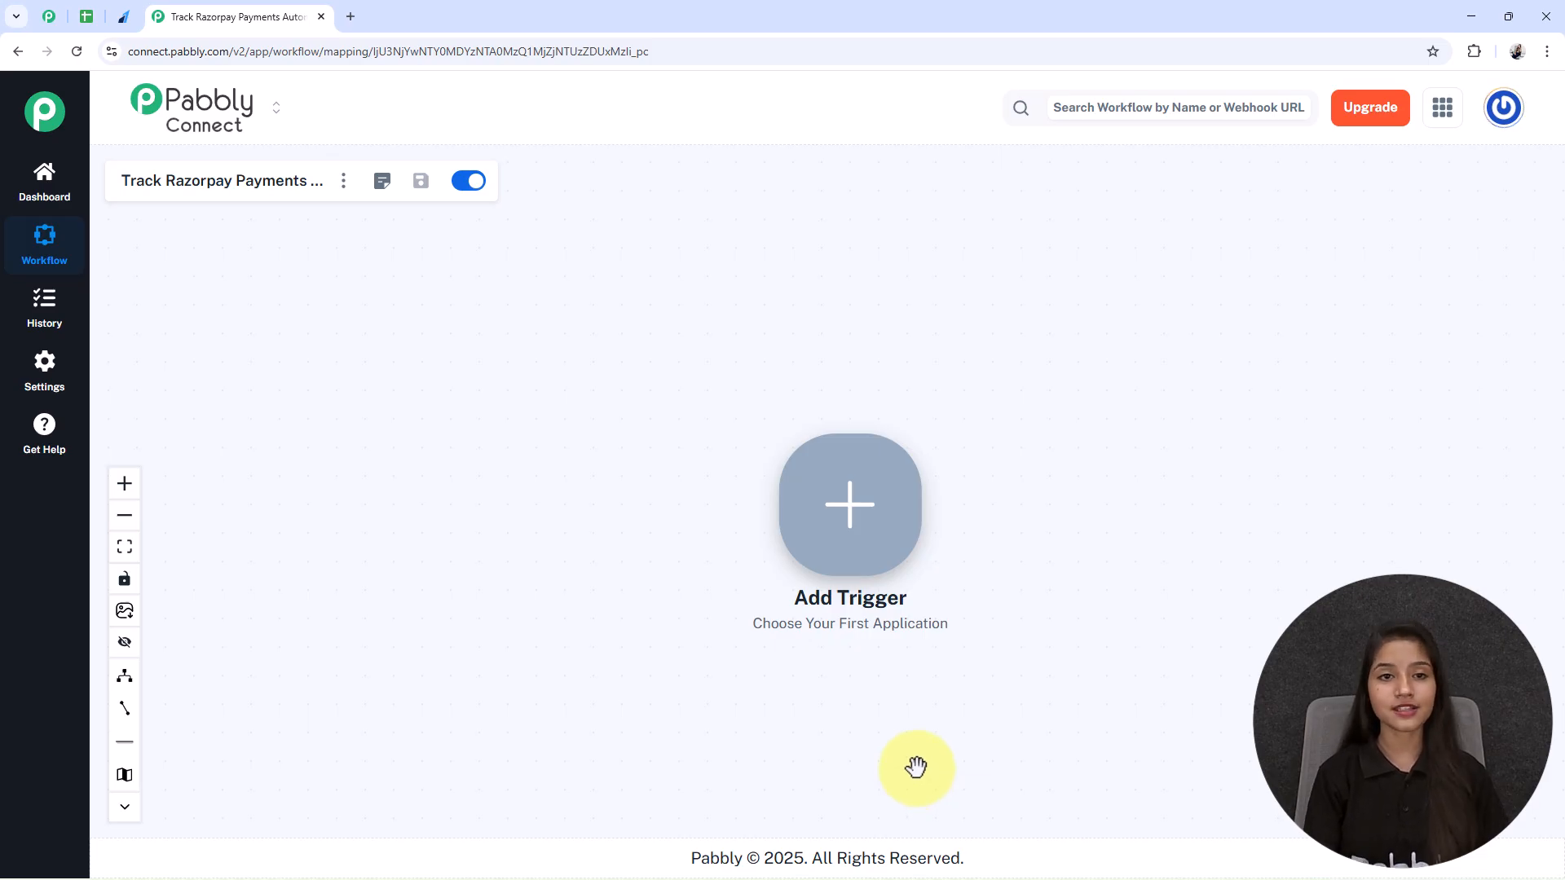
# - Add a workflow trigger that uses the Razorpay app with the Payment Captured event
pyautogui.click(876, 545)
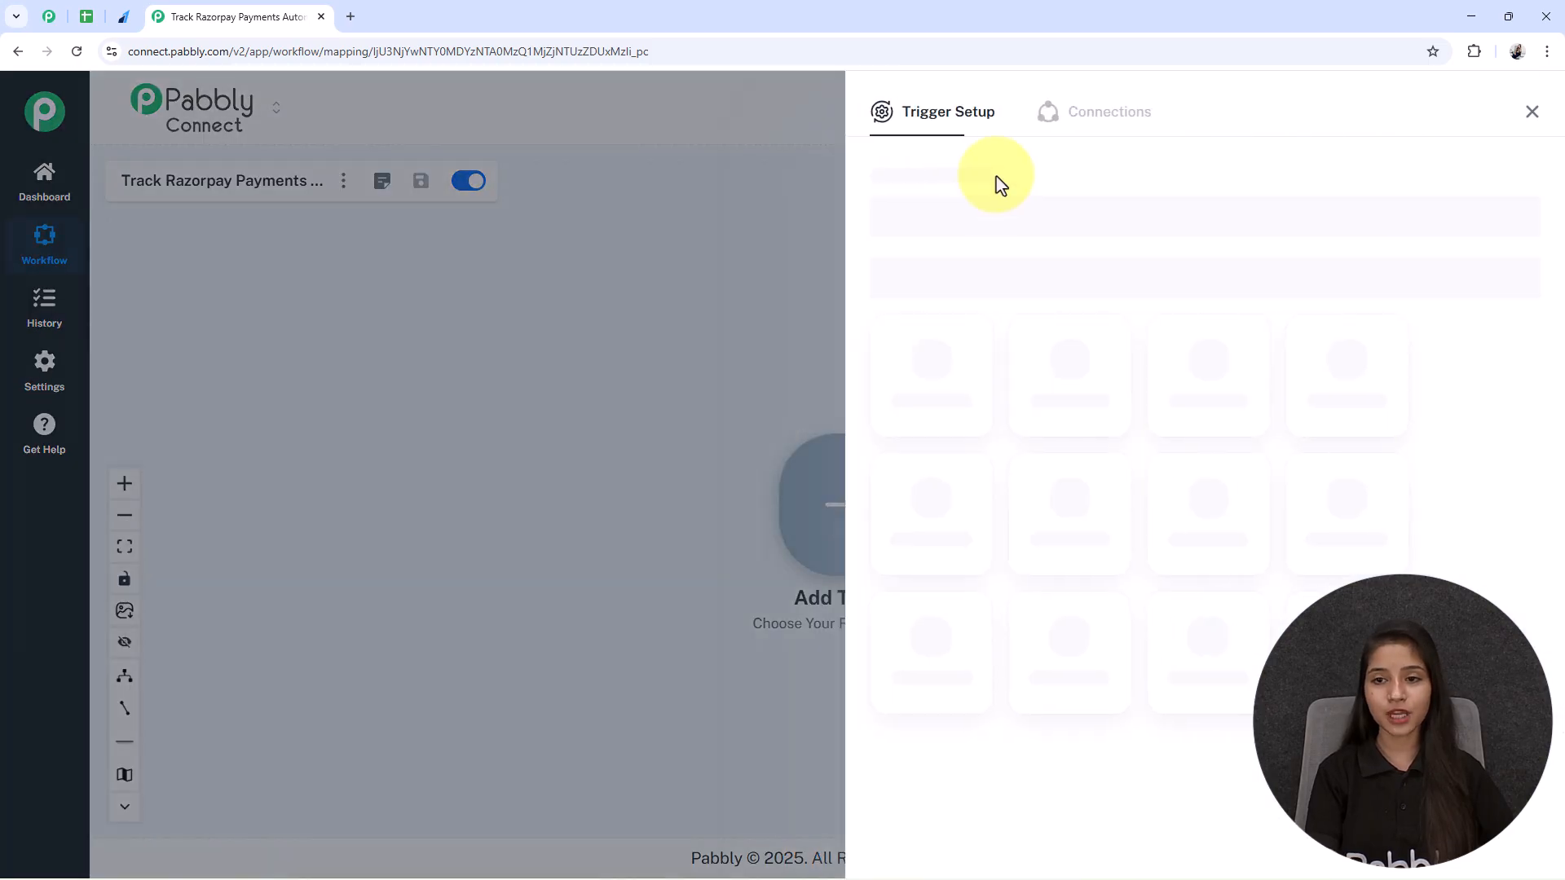
pyautogui.click(1027, 214)
pyautogui.write('rz')
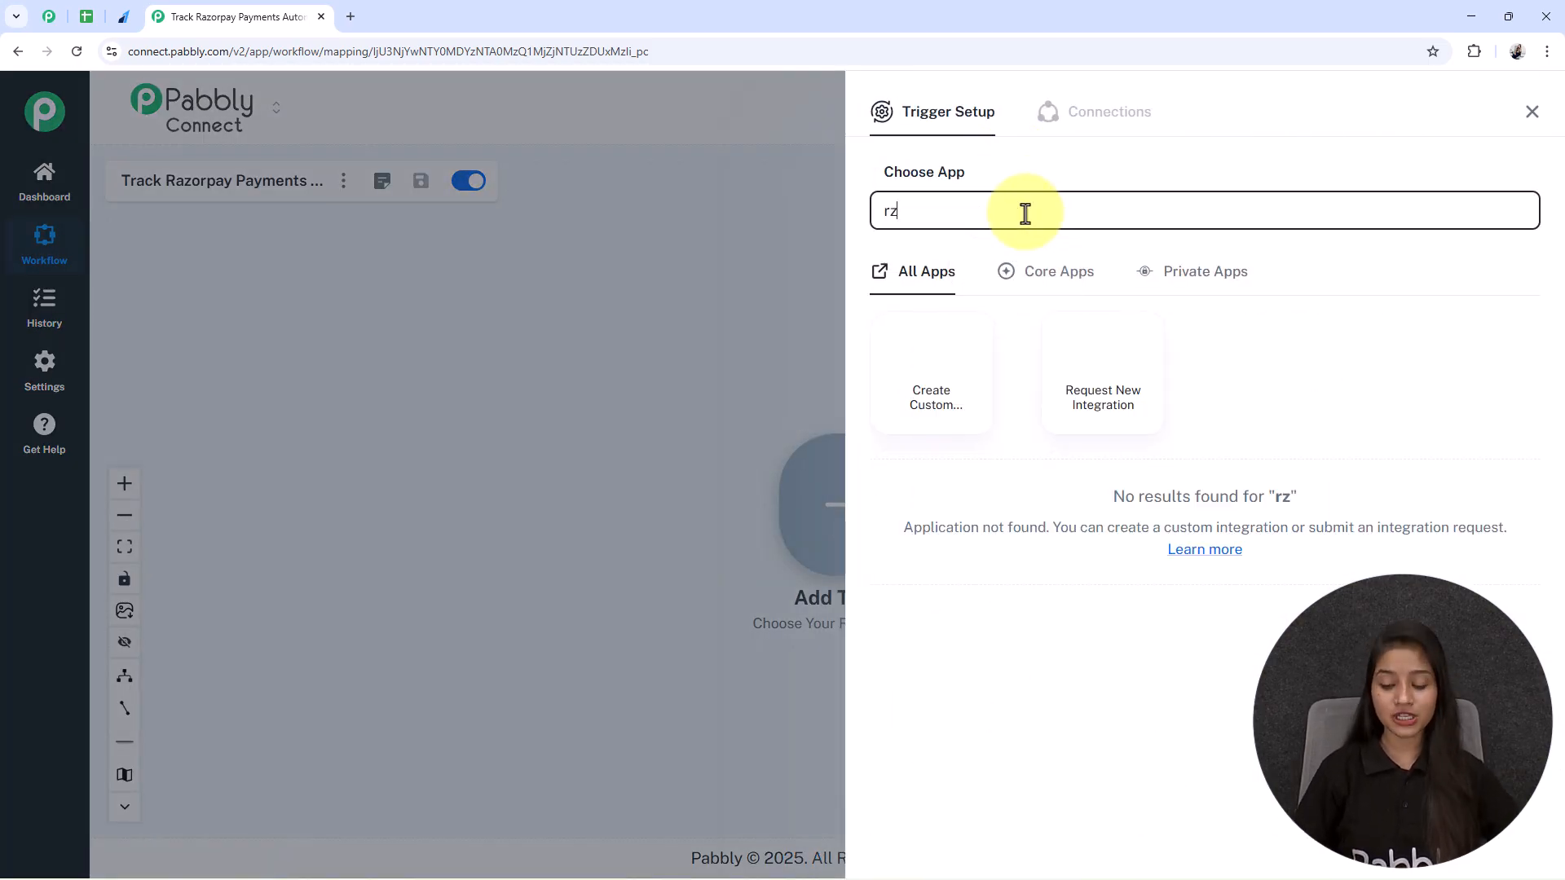
pyautogui.press('BackSpace')
pyautogui.write('az')
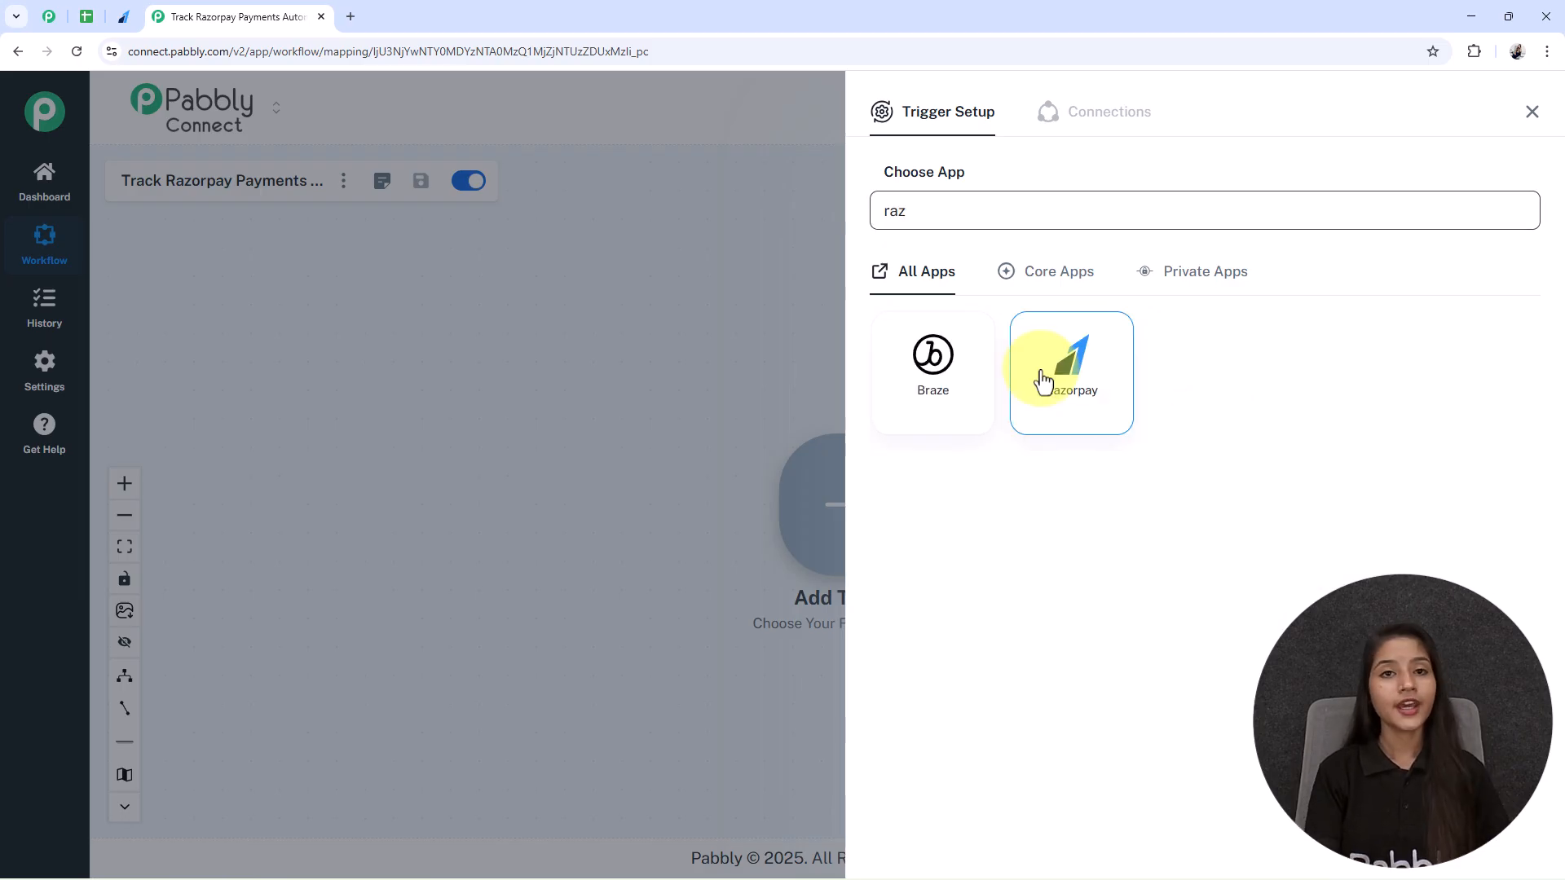
pyautogui.click(1051, 370)
pyautogui.click(964, 305)
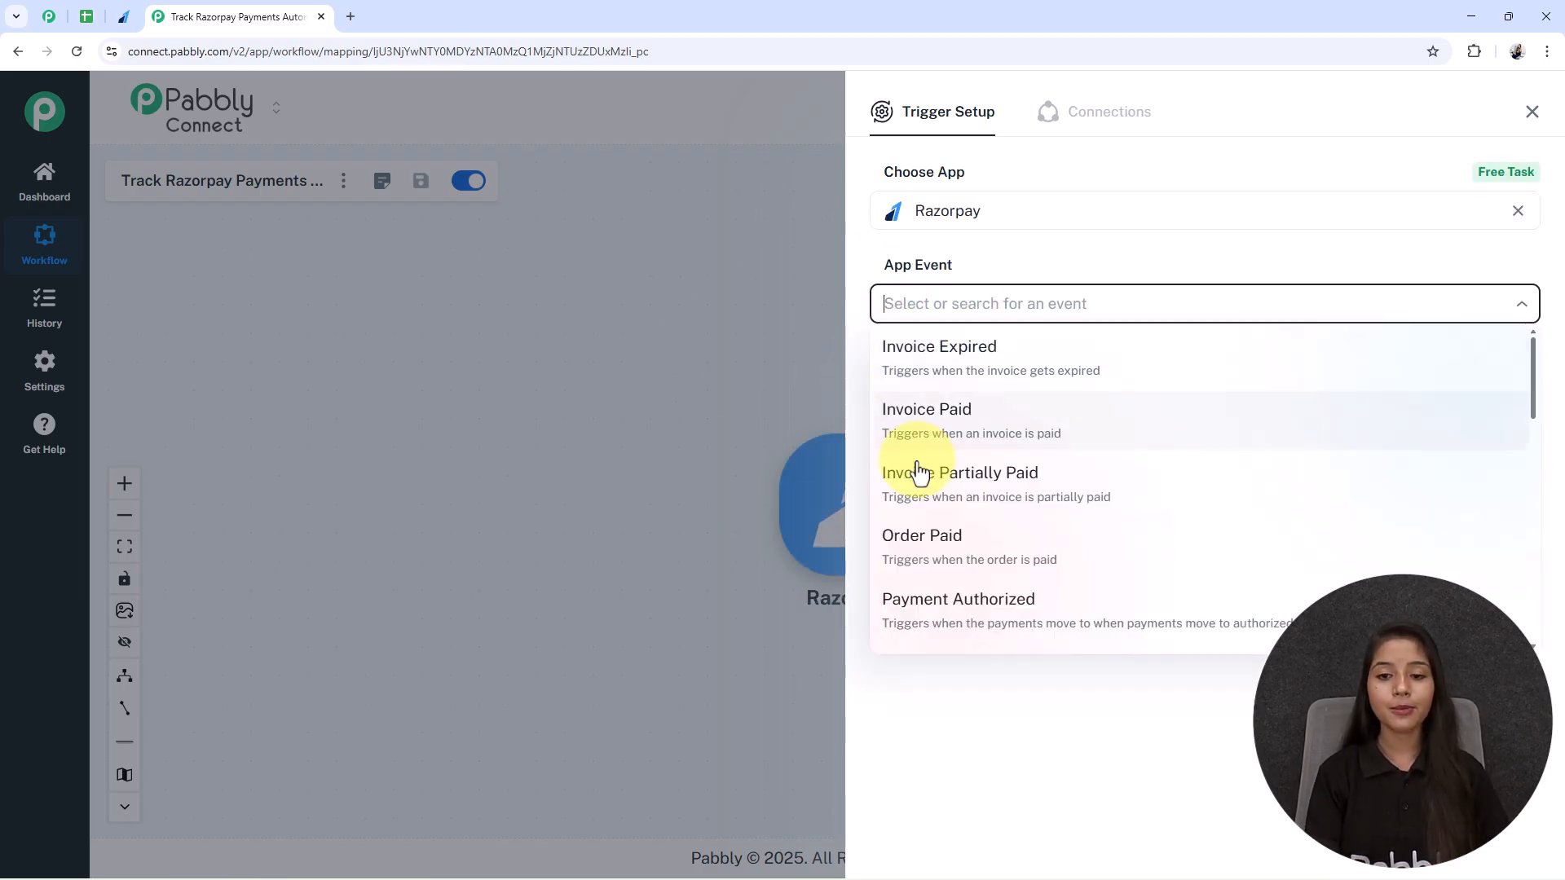
pyautogui.scroll(-2, 958, 509)
pyautogui.click(978, 507)
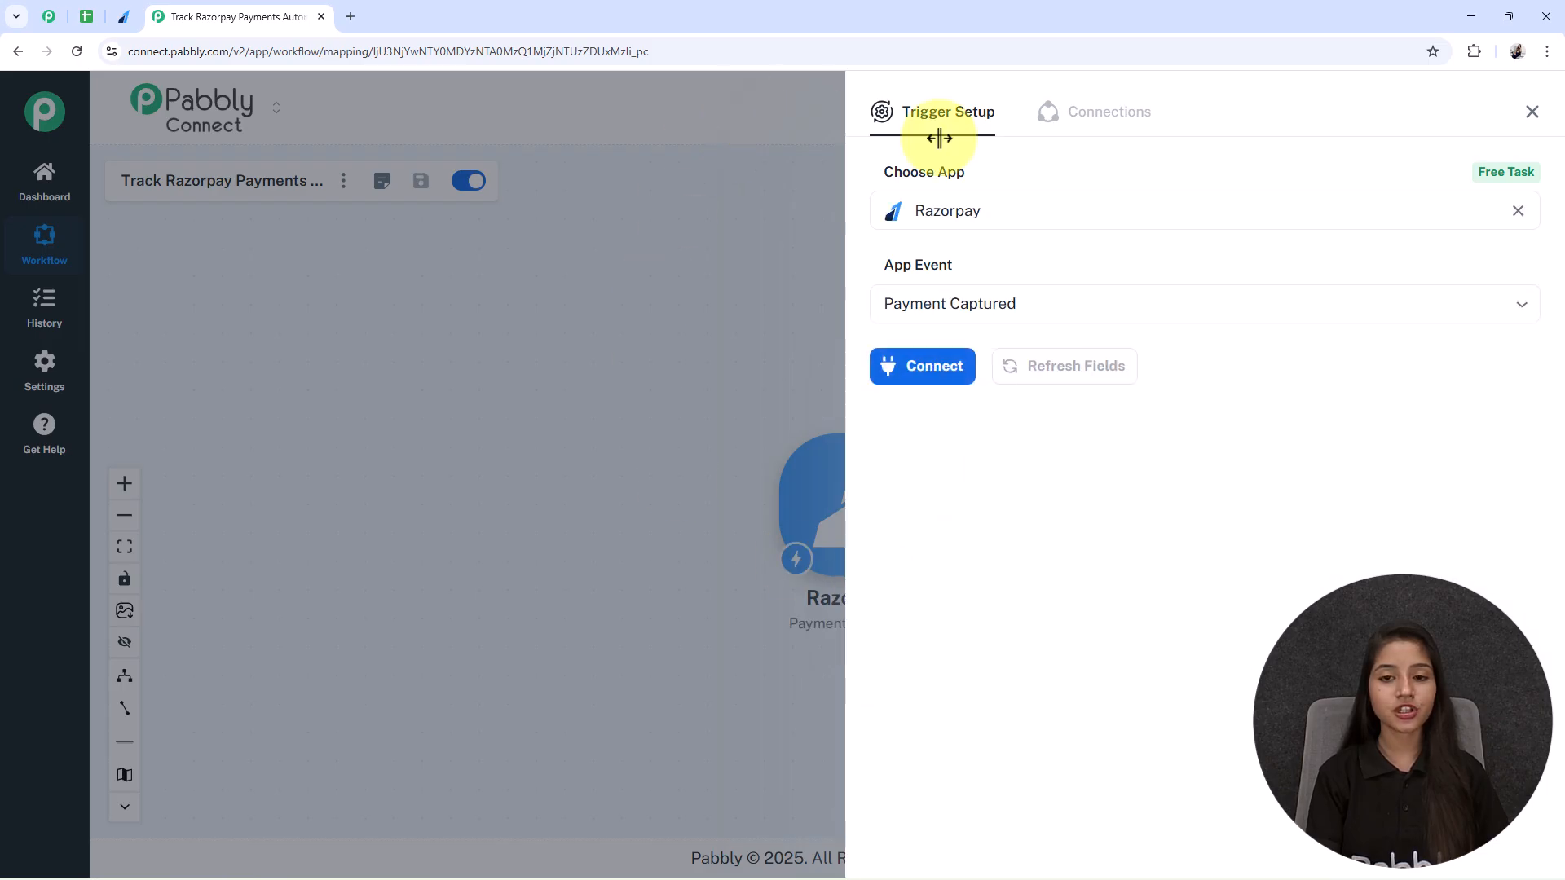
# - Connect the Razorpay trigger, copying its webhook URL and starting the webhook response capture
pyautogui.click(927, 377)
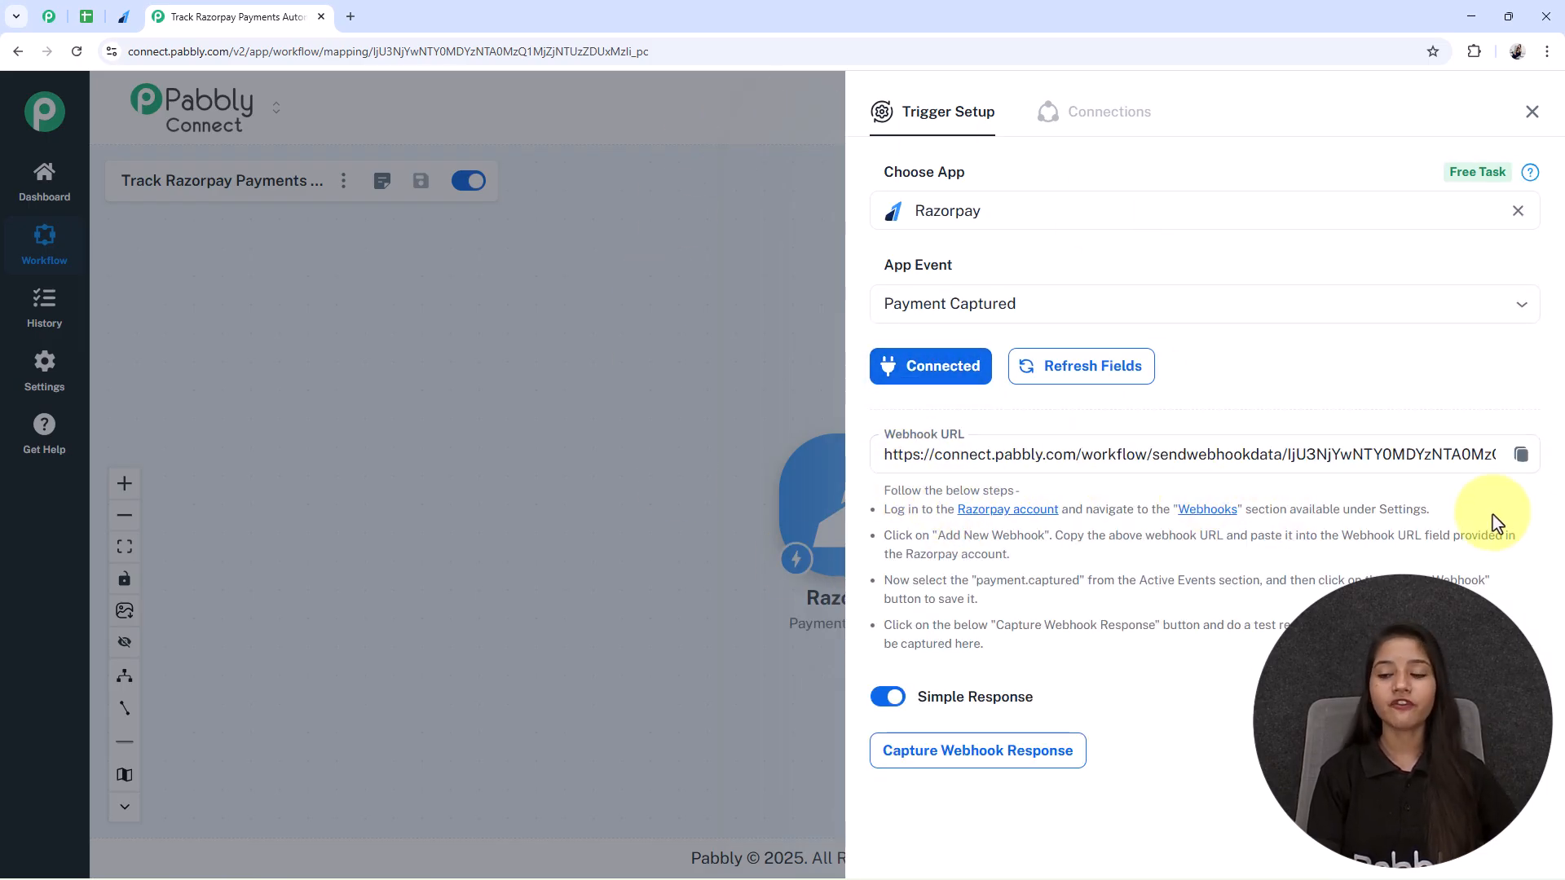
pyautogui.click(1521, 456)
pyautogui.click(1059, 750)
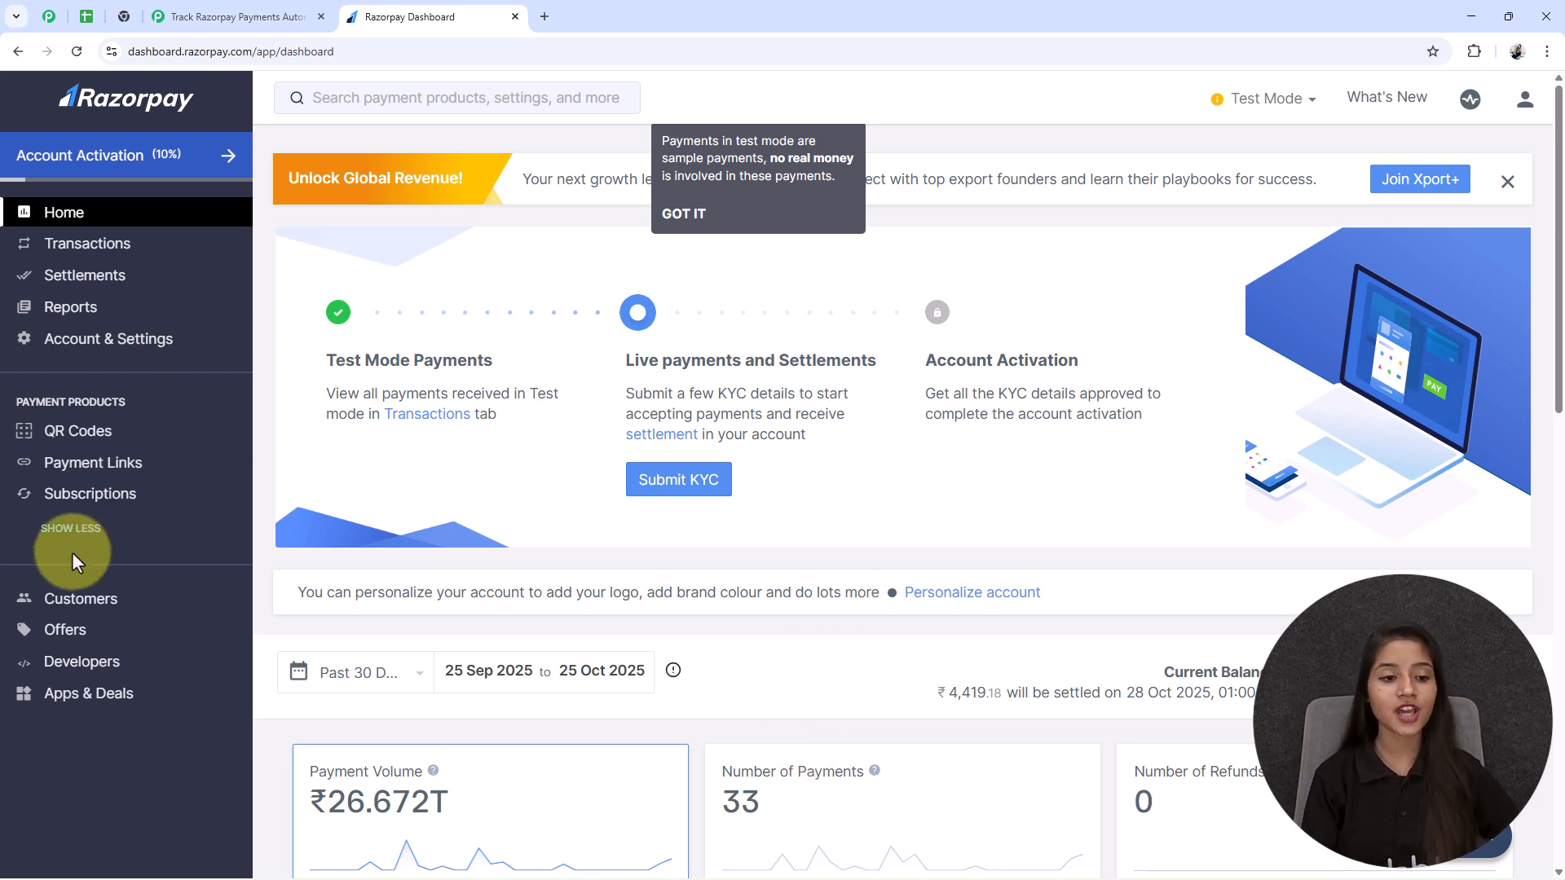
# - In the Razorpay account settings, create a new webhook with the copied URL and the payment.captured event active
pyautogui.click(118, 340)
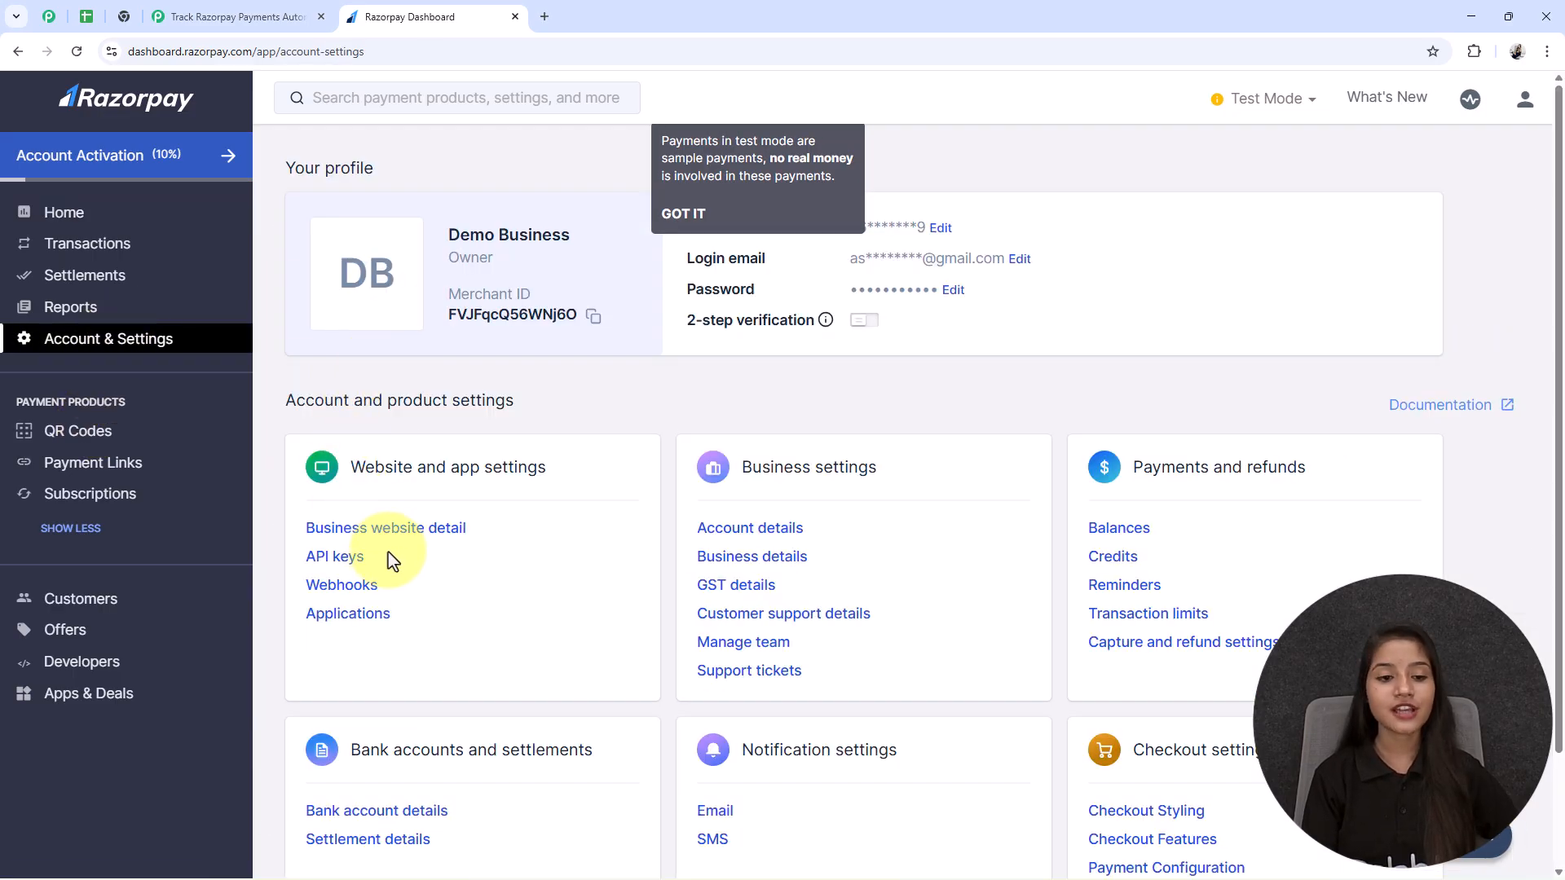
pyautogui.click(351, 586)
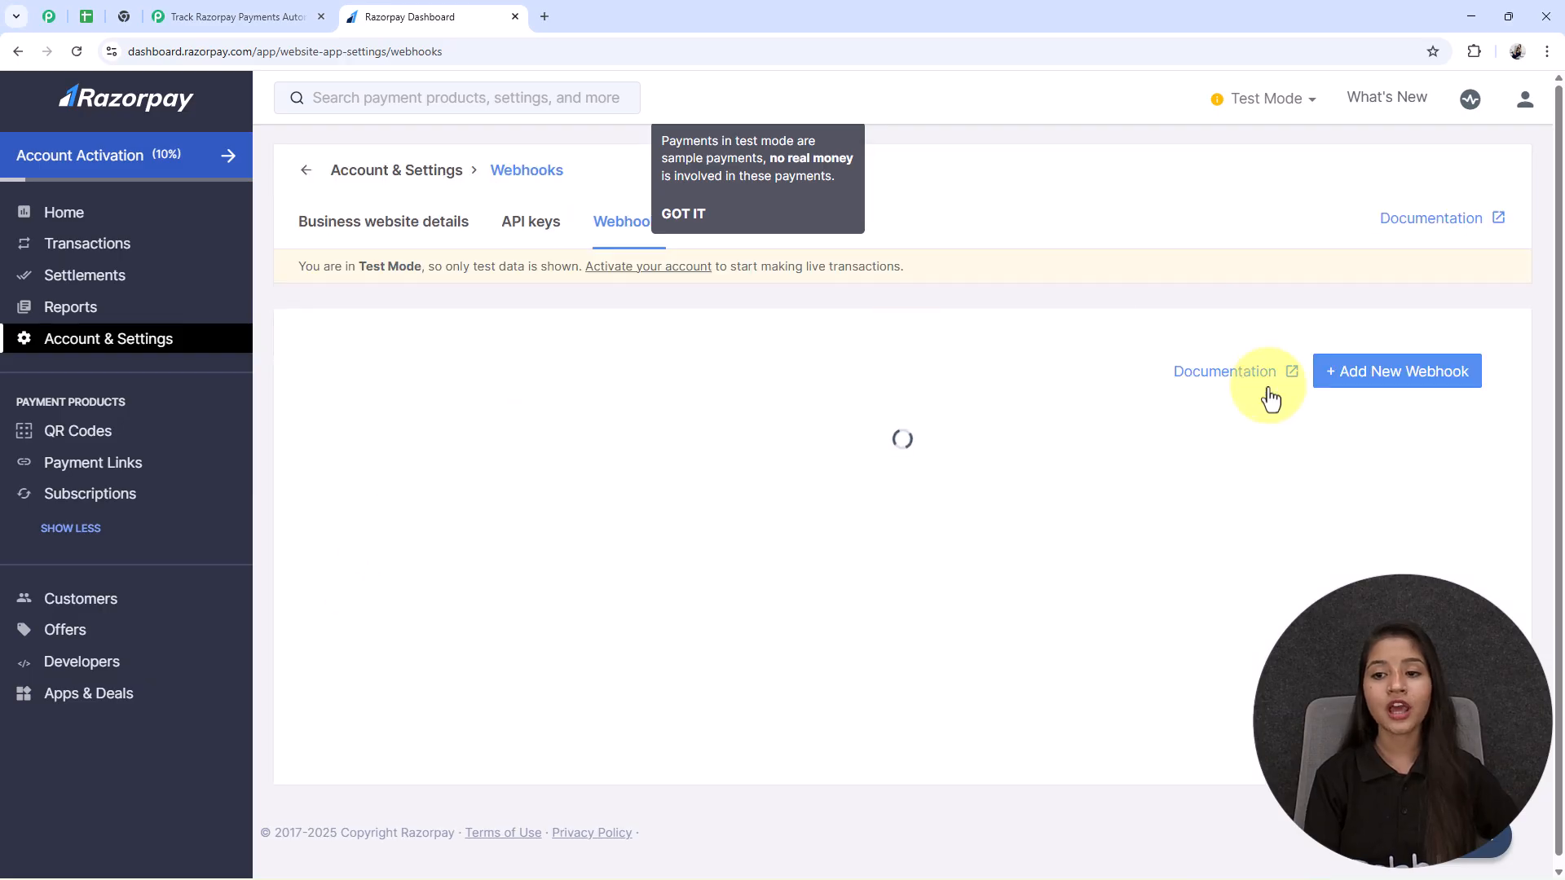
pyautogui.click(1389, 374)
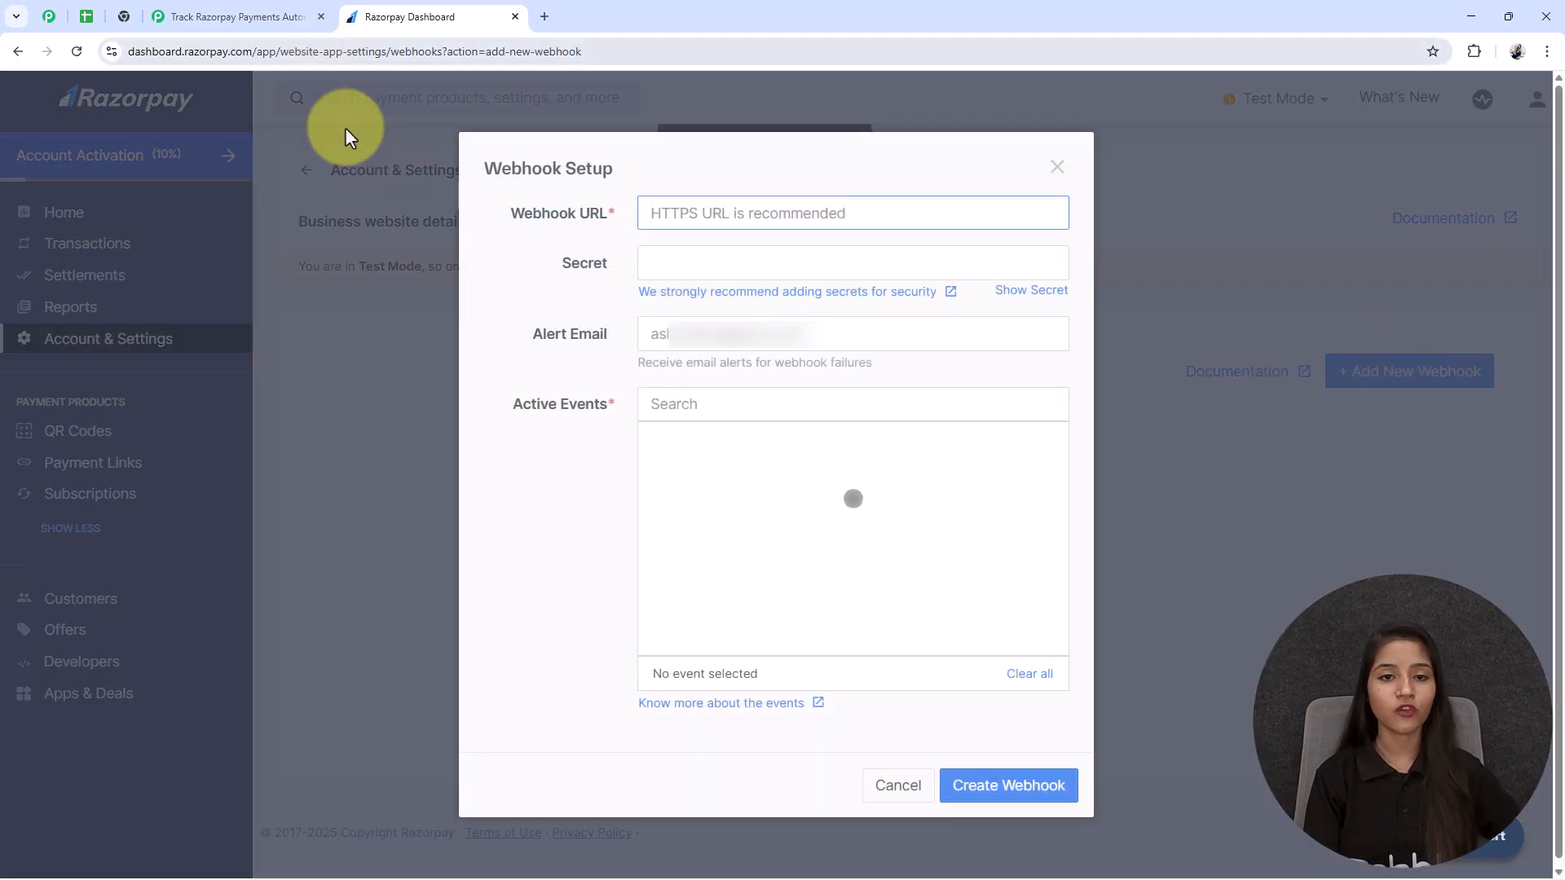
pyautogui.click(689, 217)
pyautogui.hotkey('ctrl', 'v')
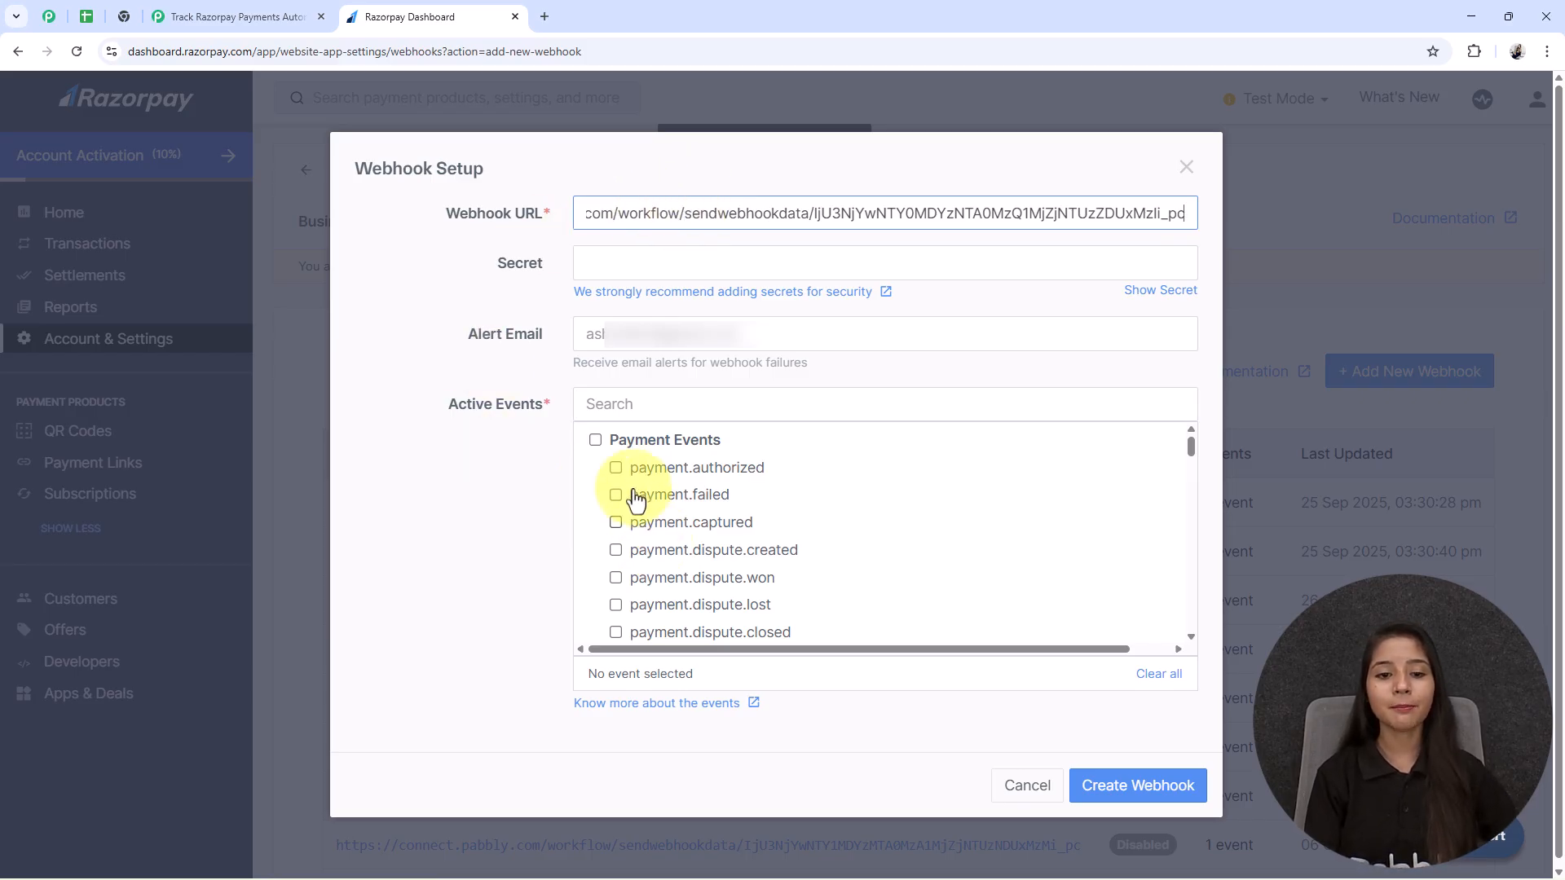
pyautogui.click(617, 523)
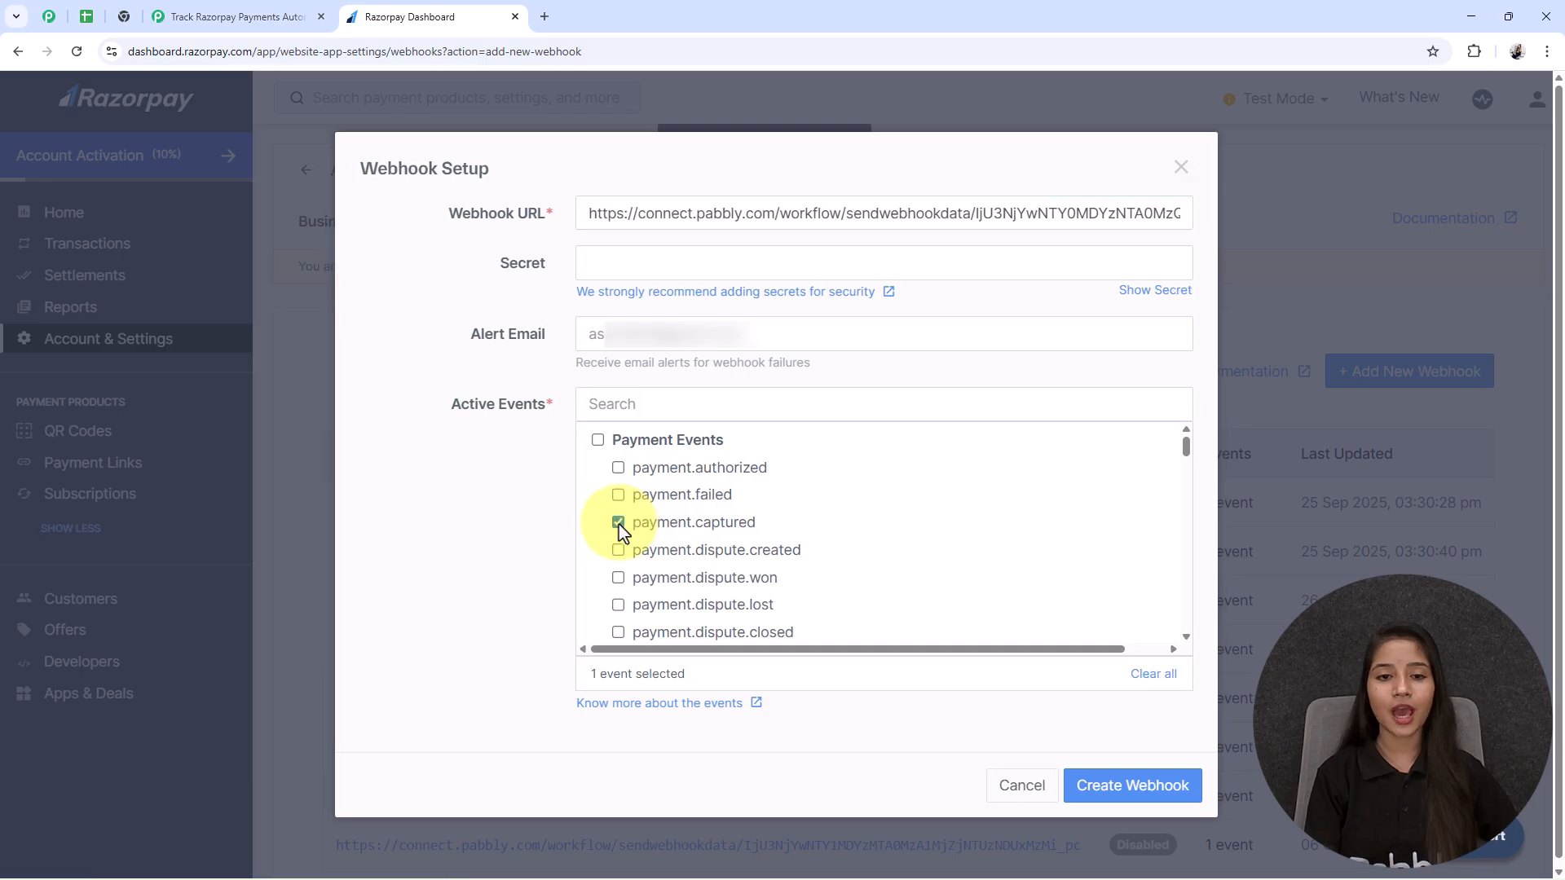
pyautogui.click(1179, 794)
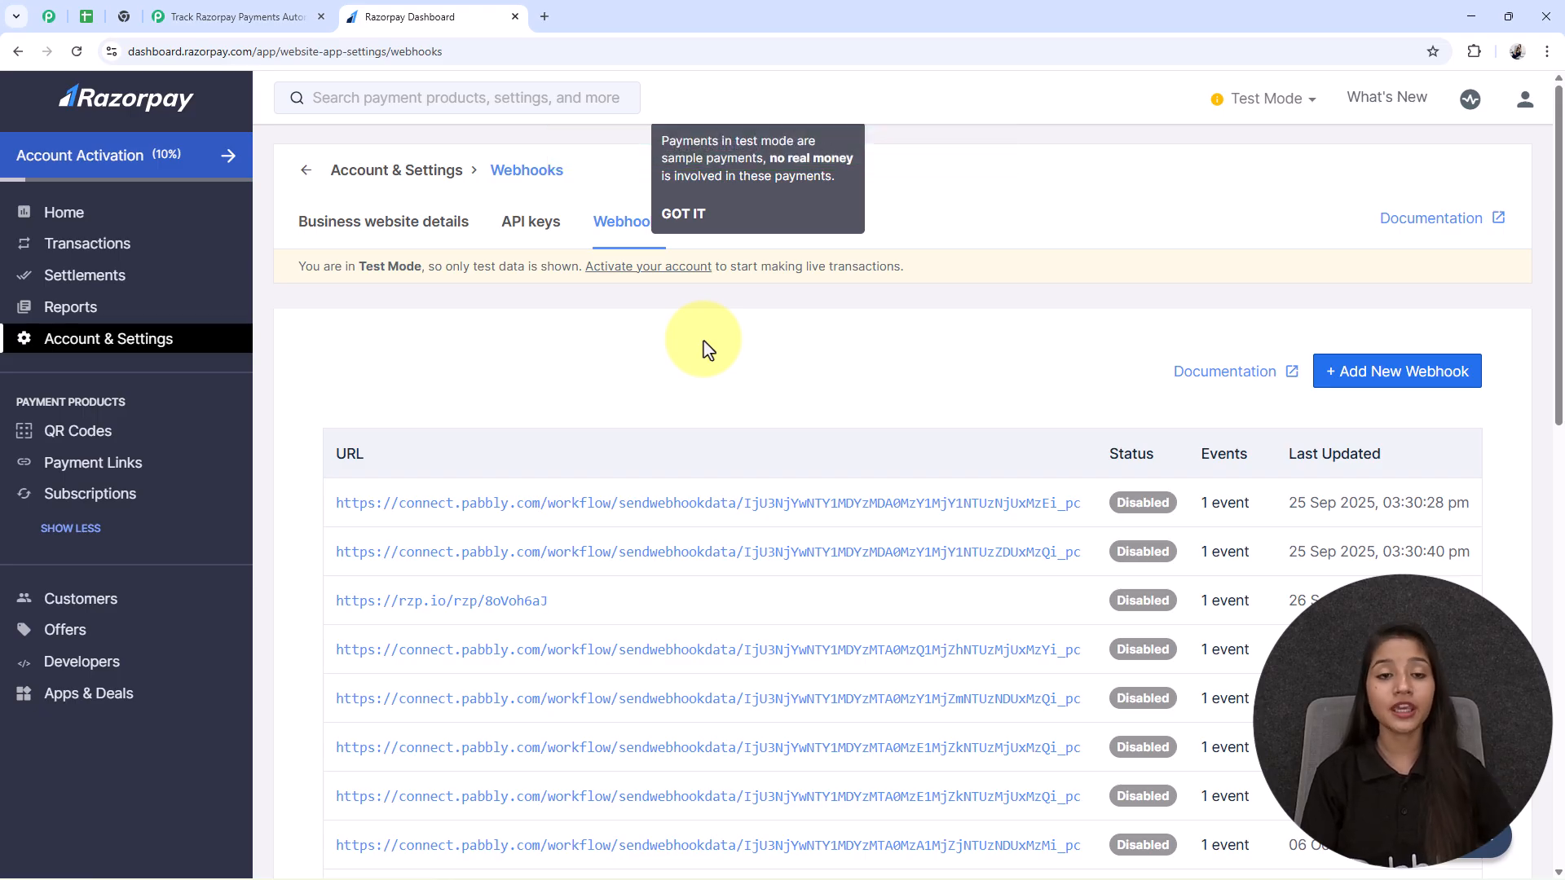
# - Copy the URL of the Black T-shirt payment page created on 30 Jul from the Razorpay dashboard and open it in a new tab
pyautogui.click(236, 17)
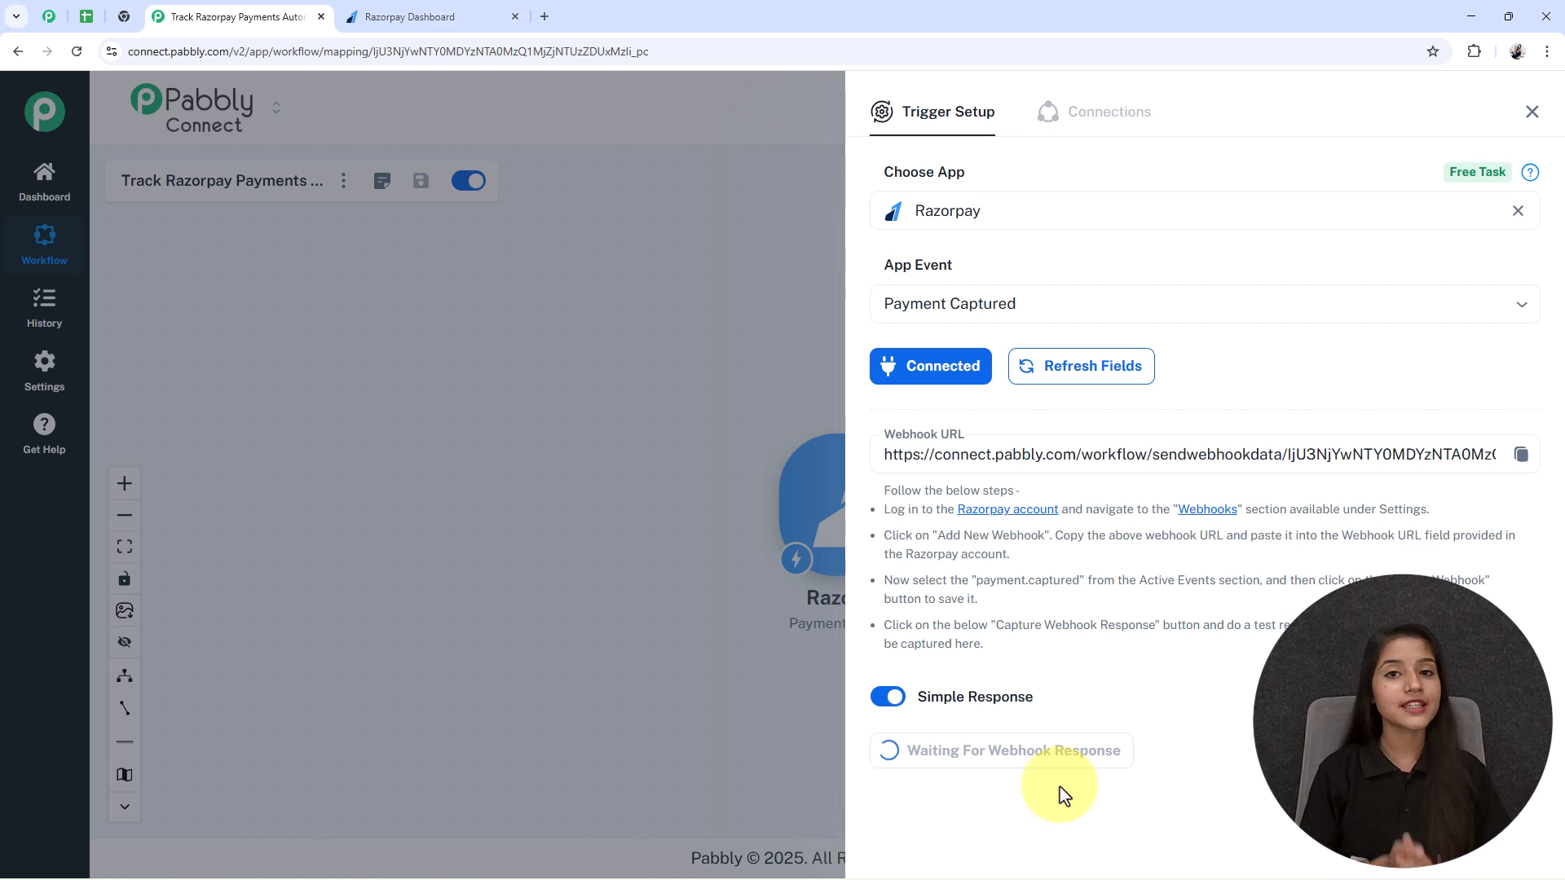
pyautogui.click(419, 15)
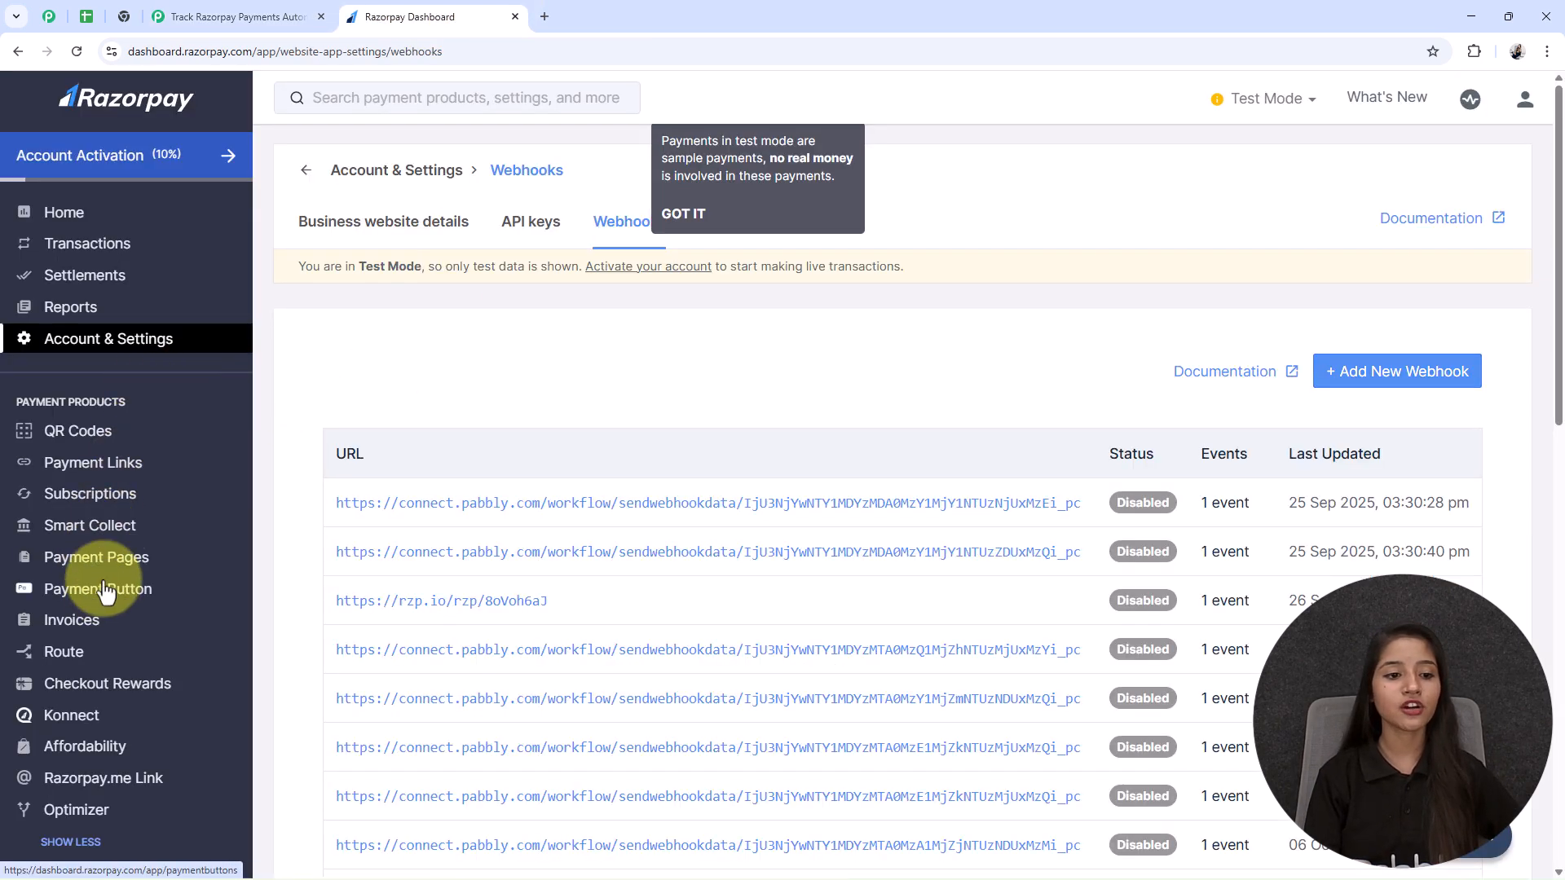
pyautogui.click(112, 563)
pyautogui.scroll(-2, 1184, 596)
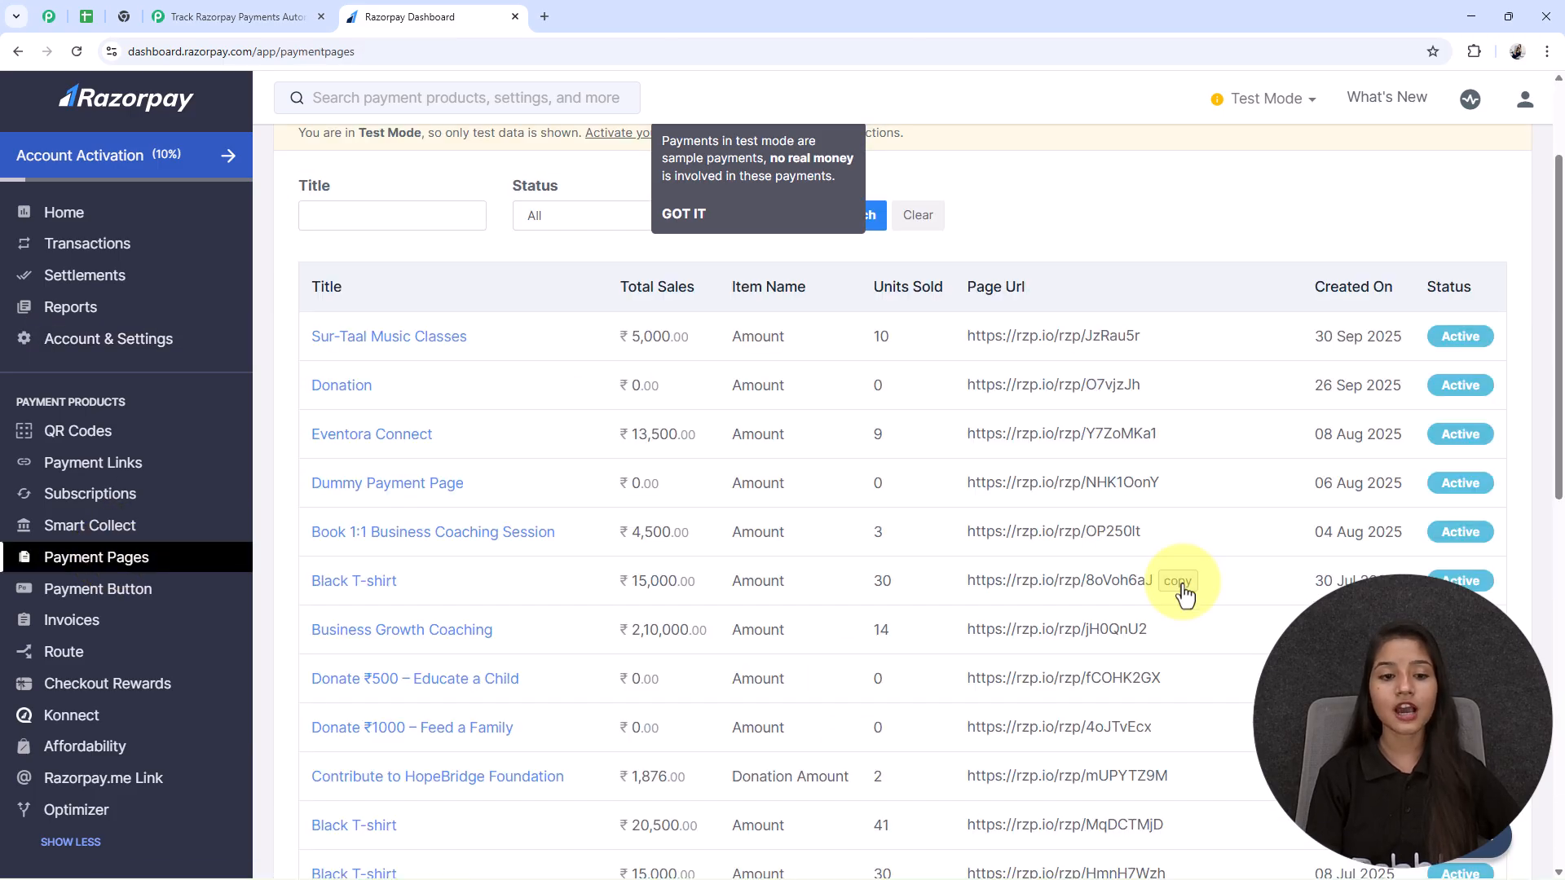
pyautogui.click(1178, 582)
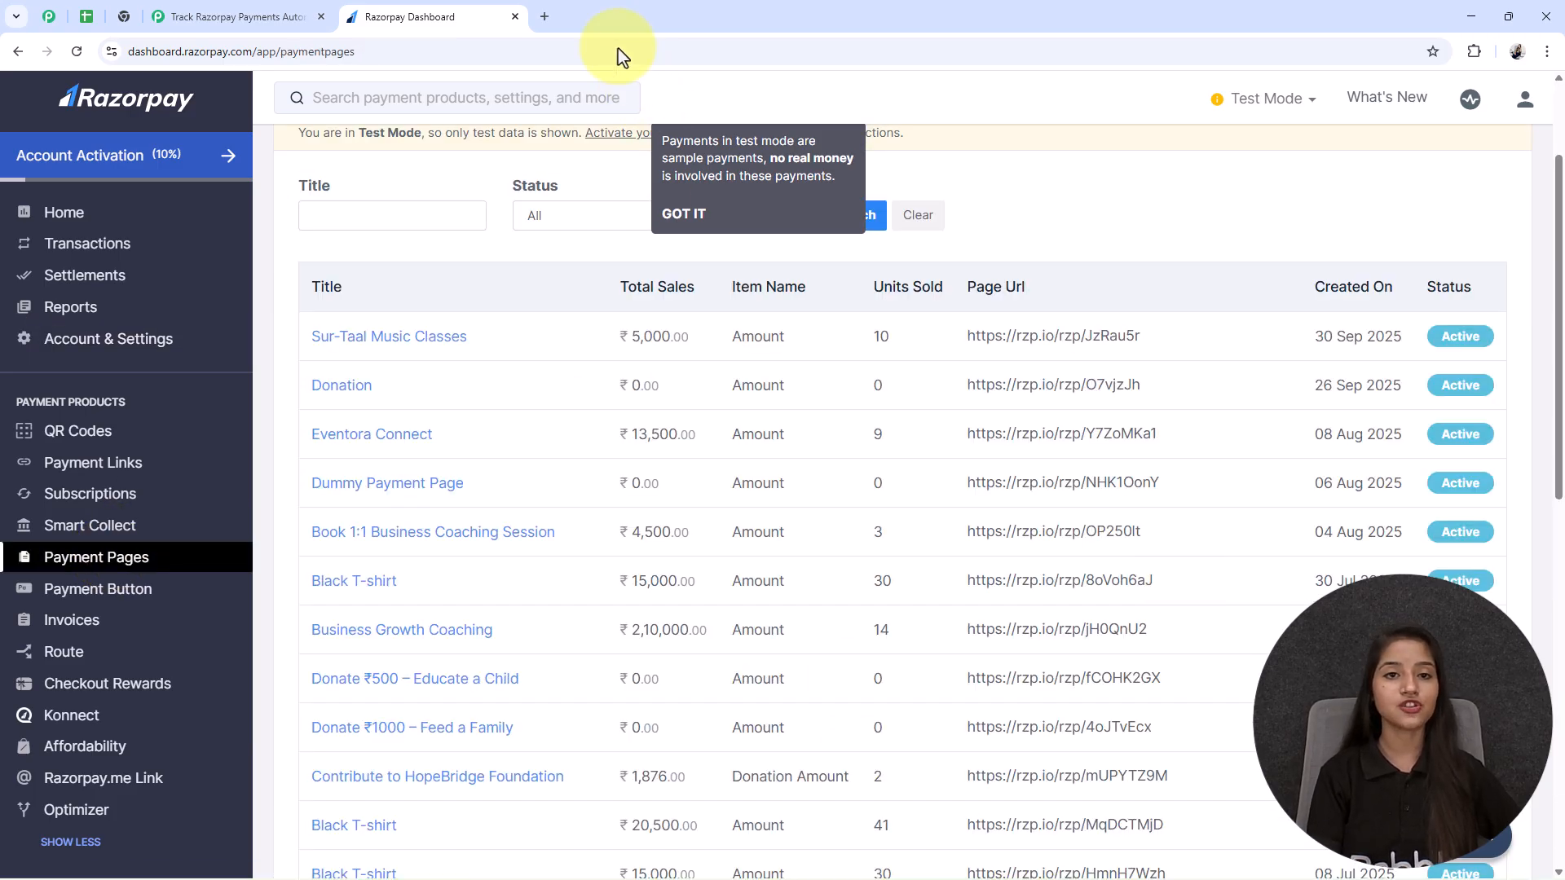
pyautogui.click(538, 16)
pyautogui.click(285, 51)
pyautogui.hotkey('ctrl', 'v')
pyautogui.press('Return')
# - Fill in the customer's e-mail, phone, name and address details on the payment form and submit the ₹500.00 payment
pyautogui.scroll(-3, 883, 471)
pyautogui.click(1093, 297)
pyautogui.click(1141, 344)
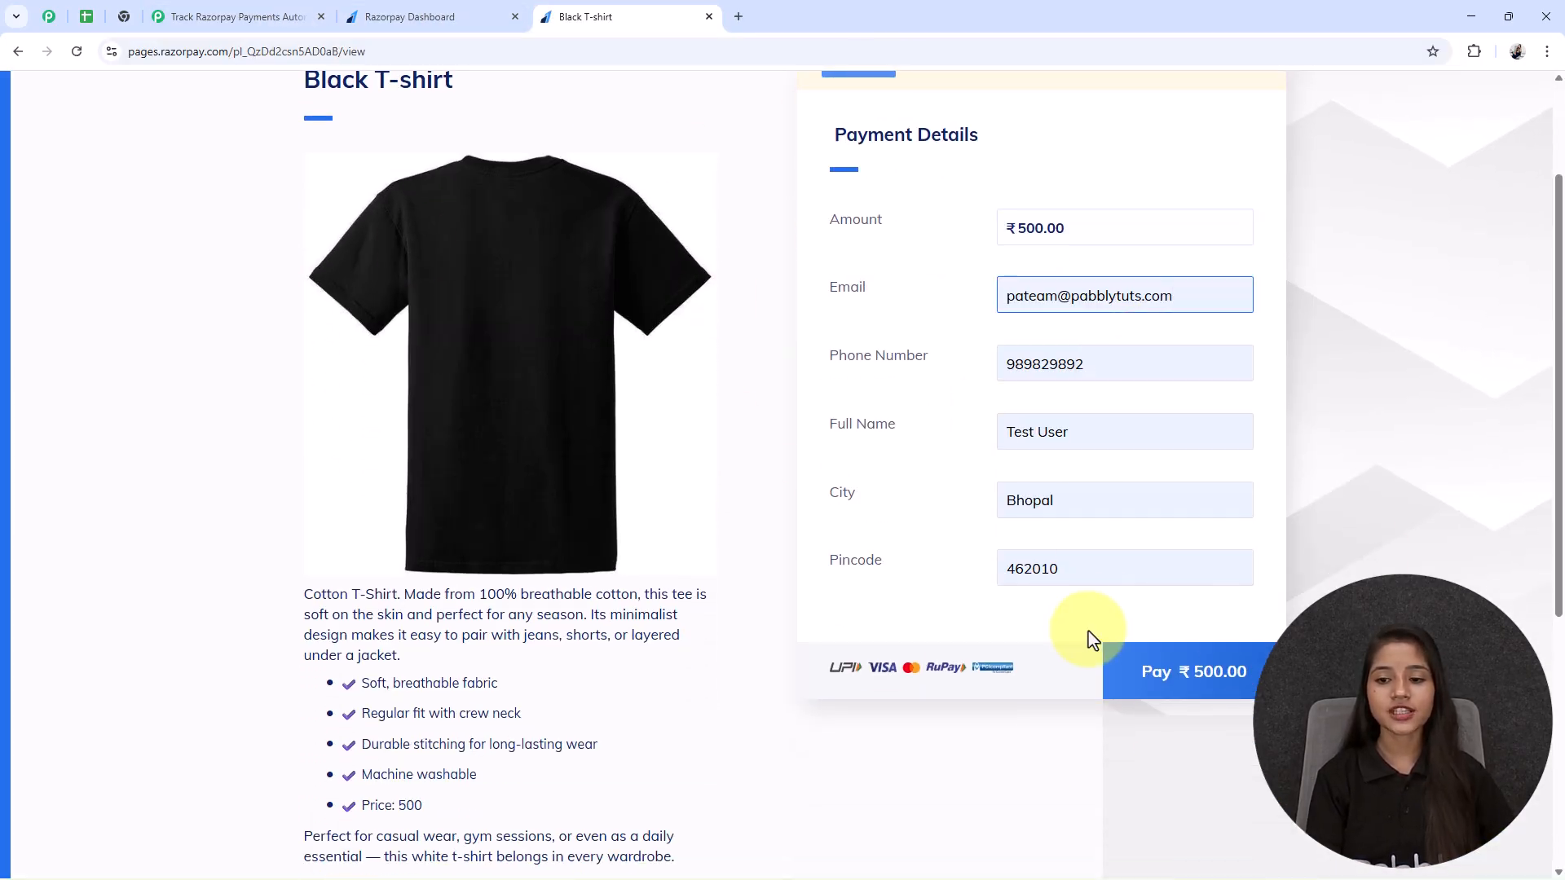
pyautogui.click(1163, 682)
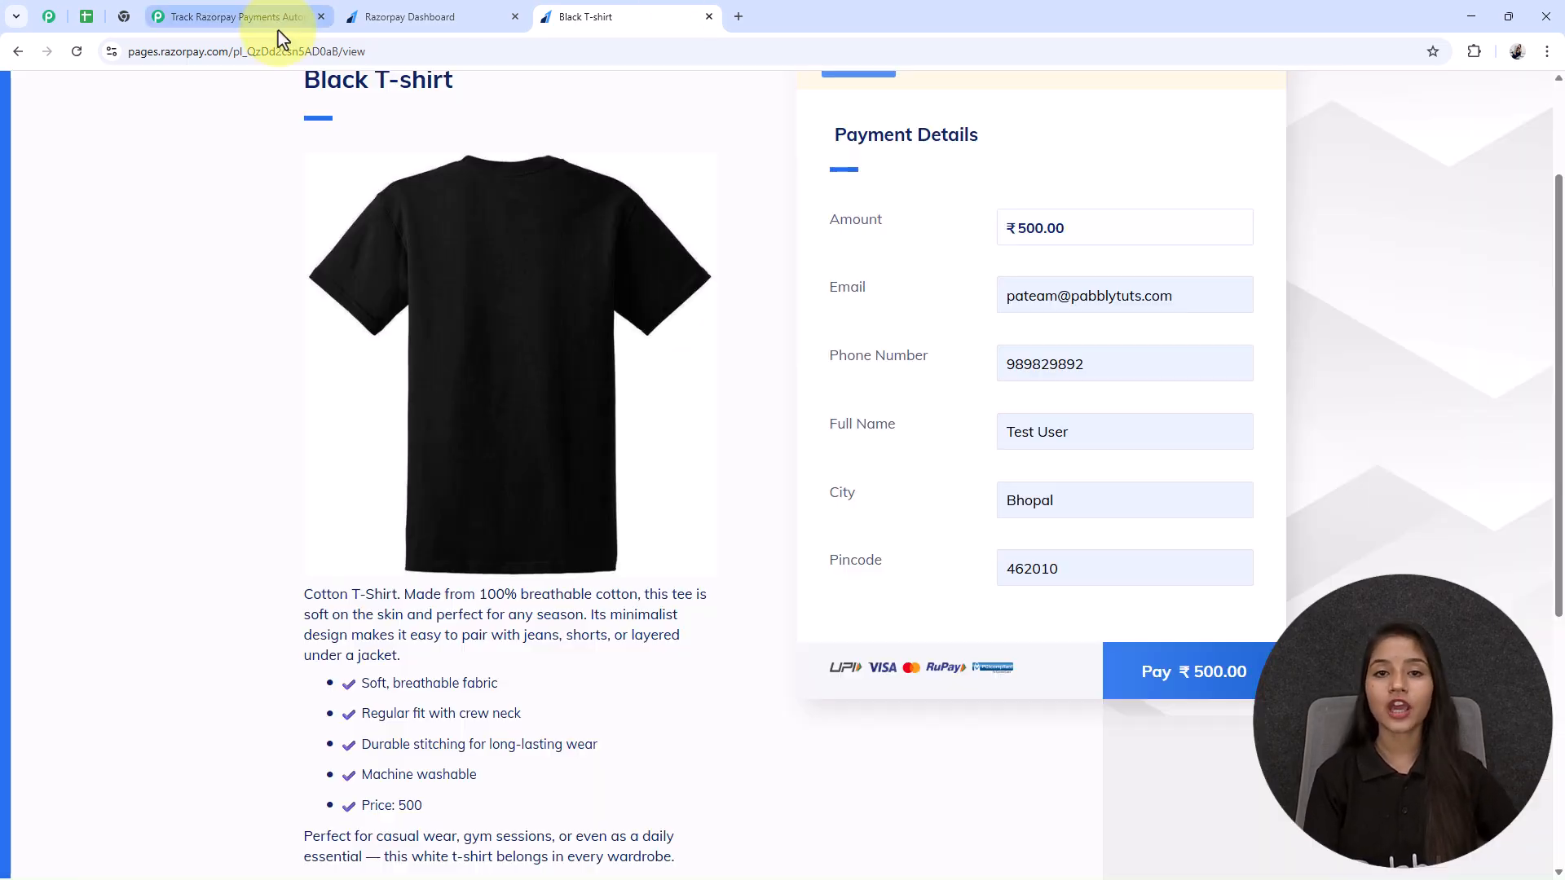
# - Return to the Pabbly Connect workflow, examine the payment data in the captured webhook response, and close the trigger setup
pyautogui.click(269, 20)
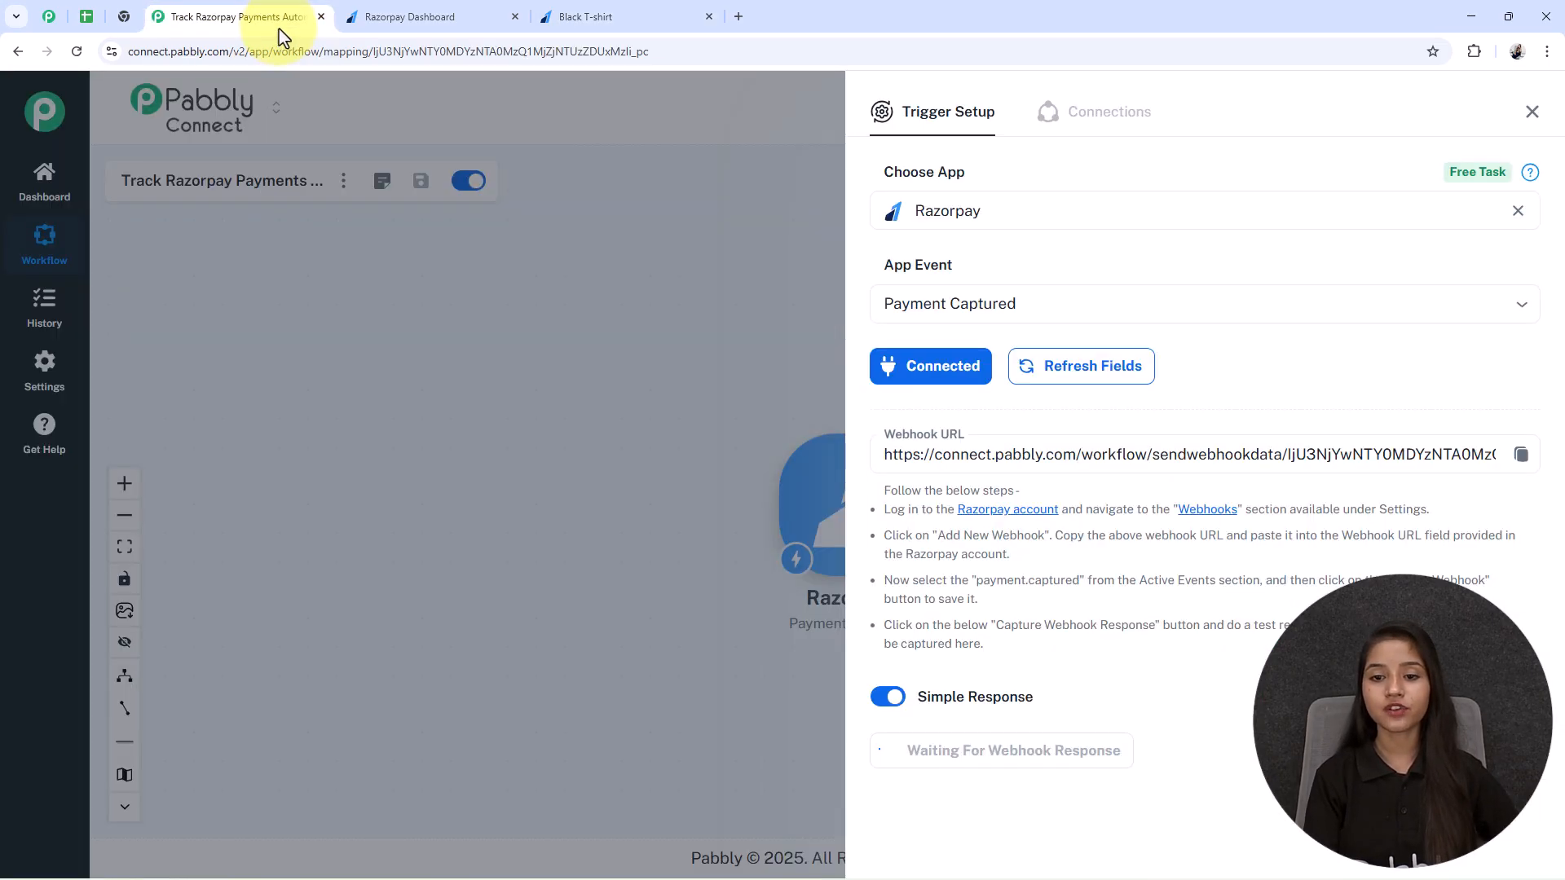
pyautogui.scroll(-3, 978, 734)
pyautogui.scroll(-2, 1002, 497)
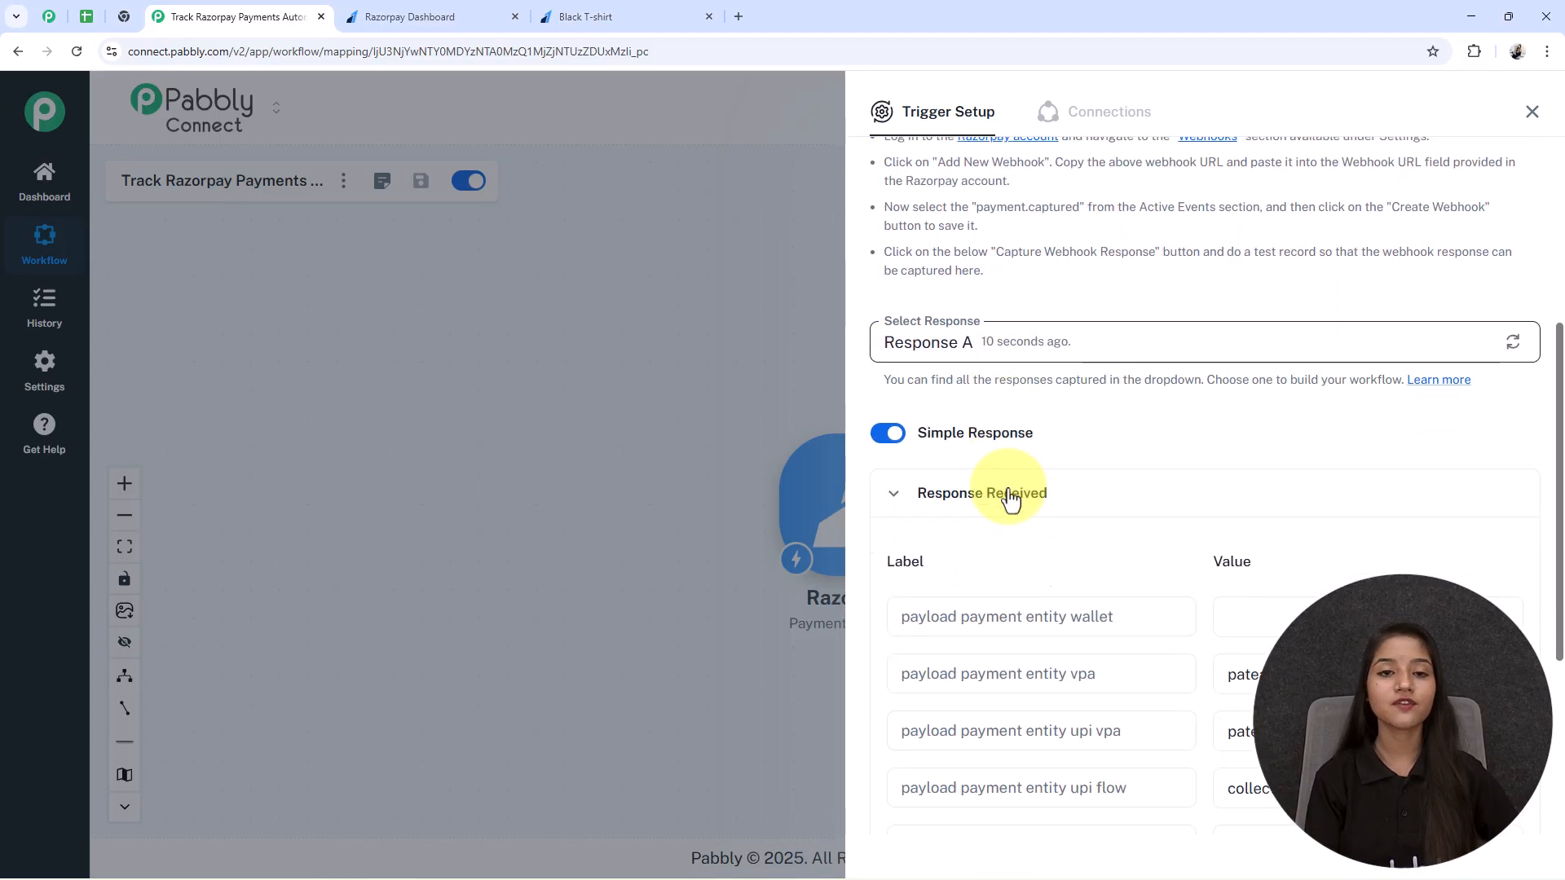
pyautogui.scroll(-1, 1053, 376)
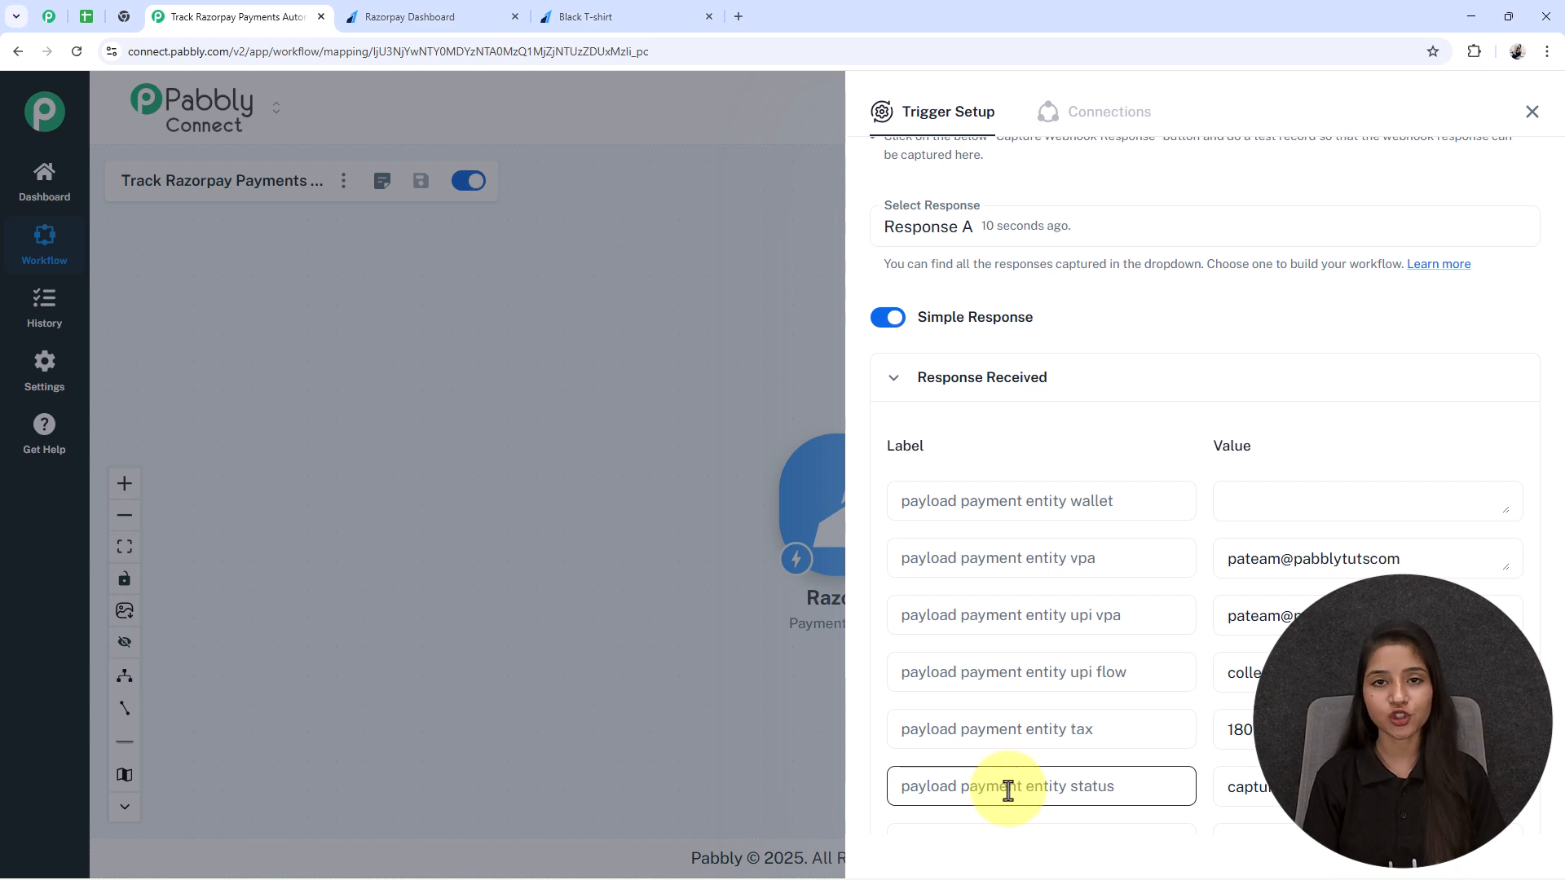
pyautogui.click(1532, 112)
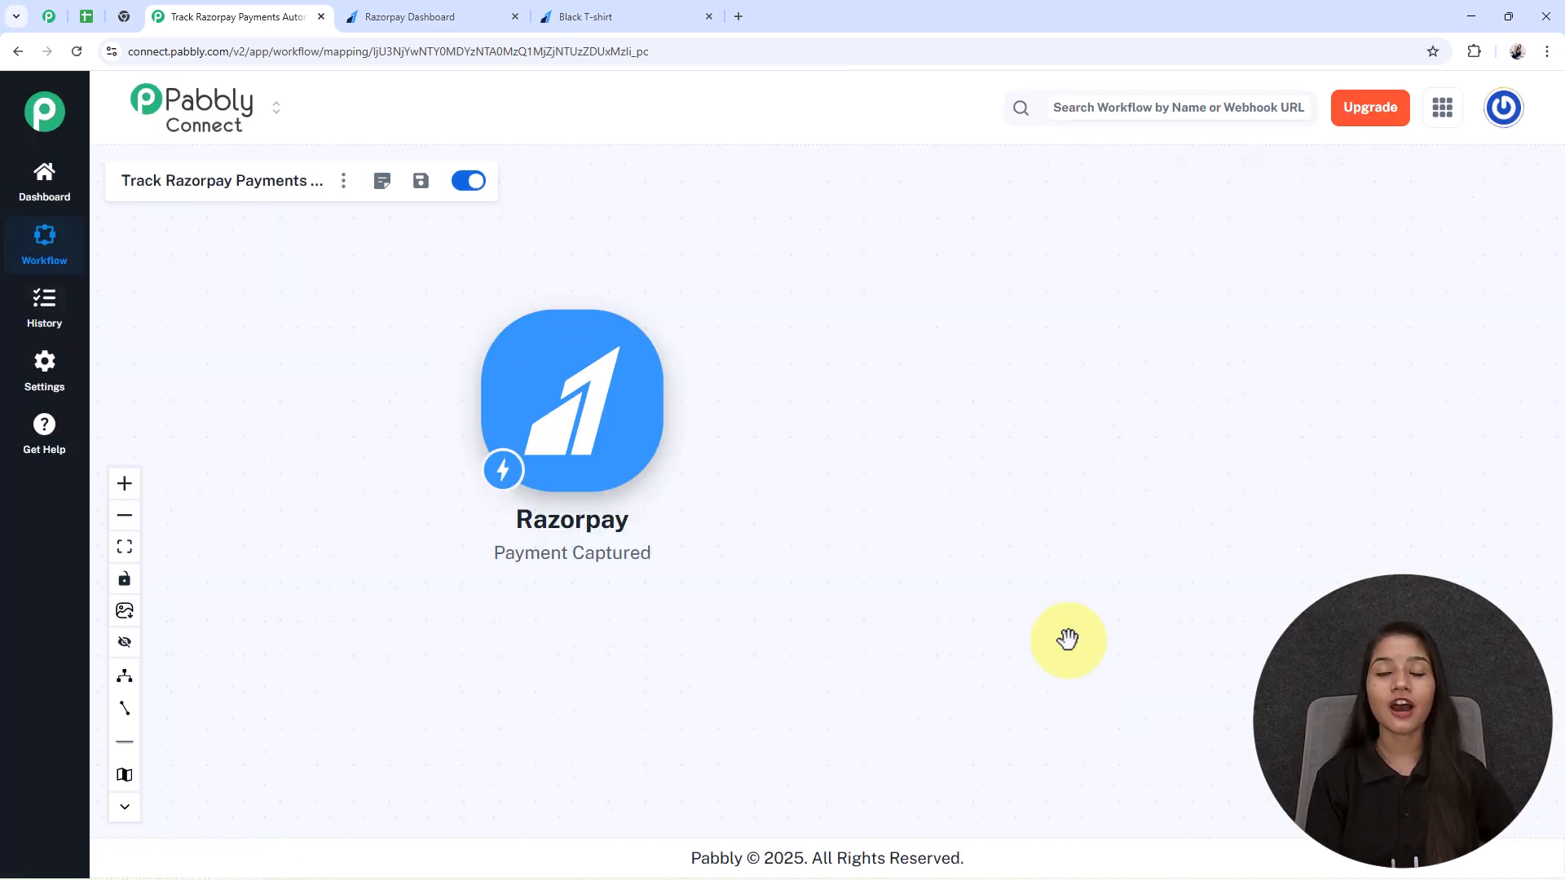
# - Add an action after Razorpay using Number Formatter (Pabbly) with the Perform Math Operation event, and connect it
pyautogui.click(611, 479)
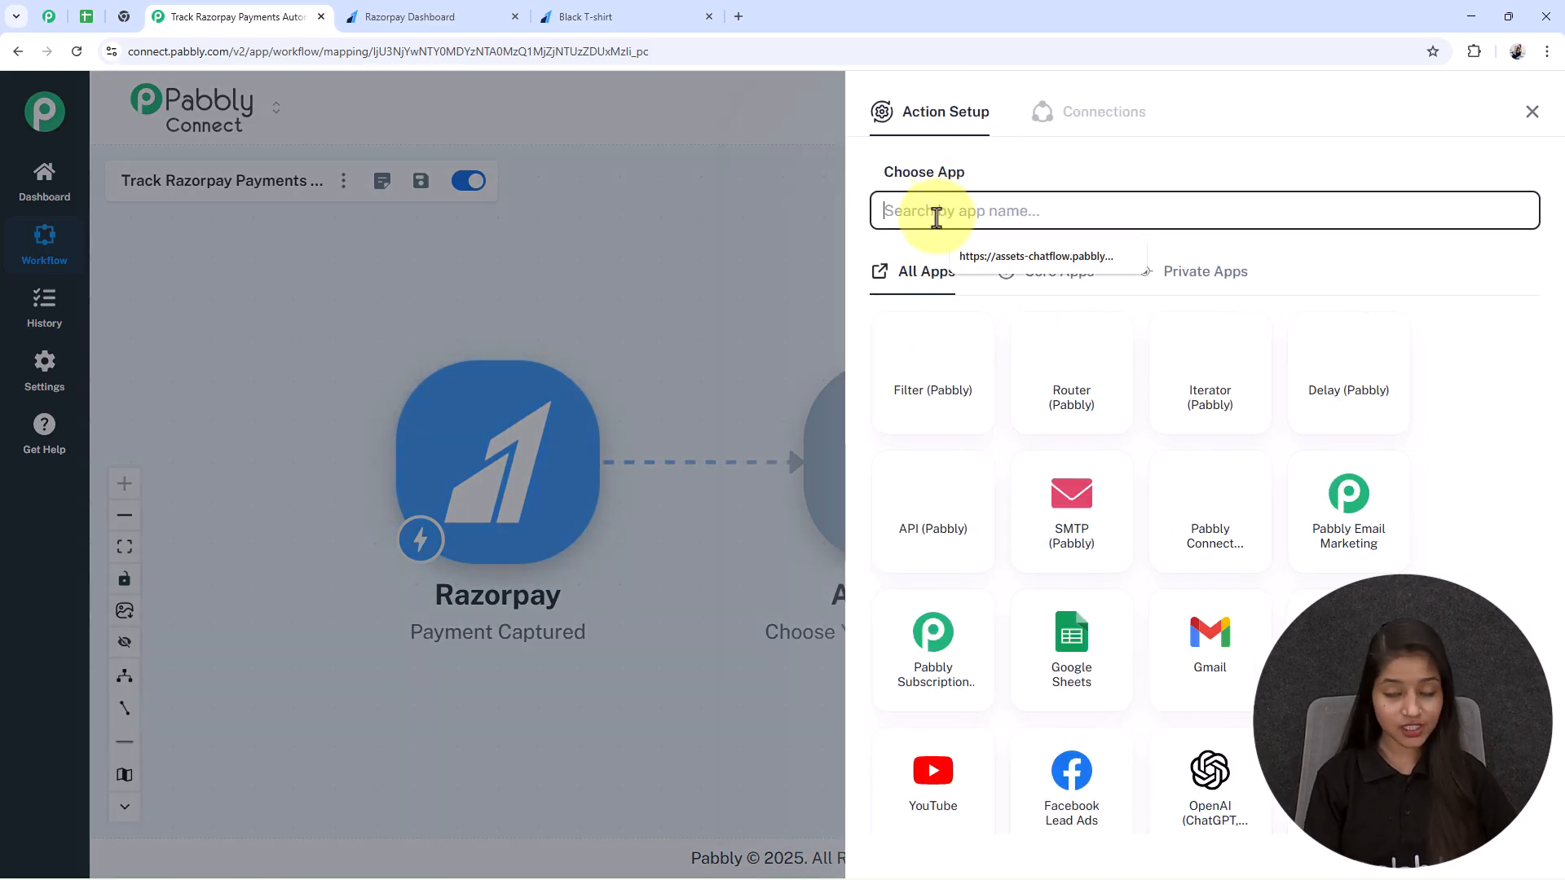
pyautogui.write('nu')
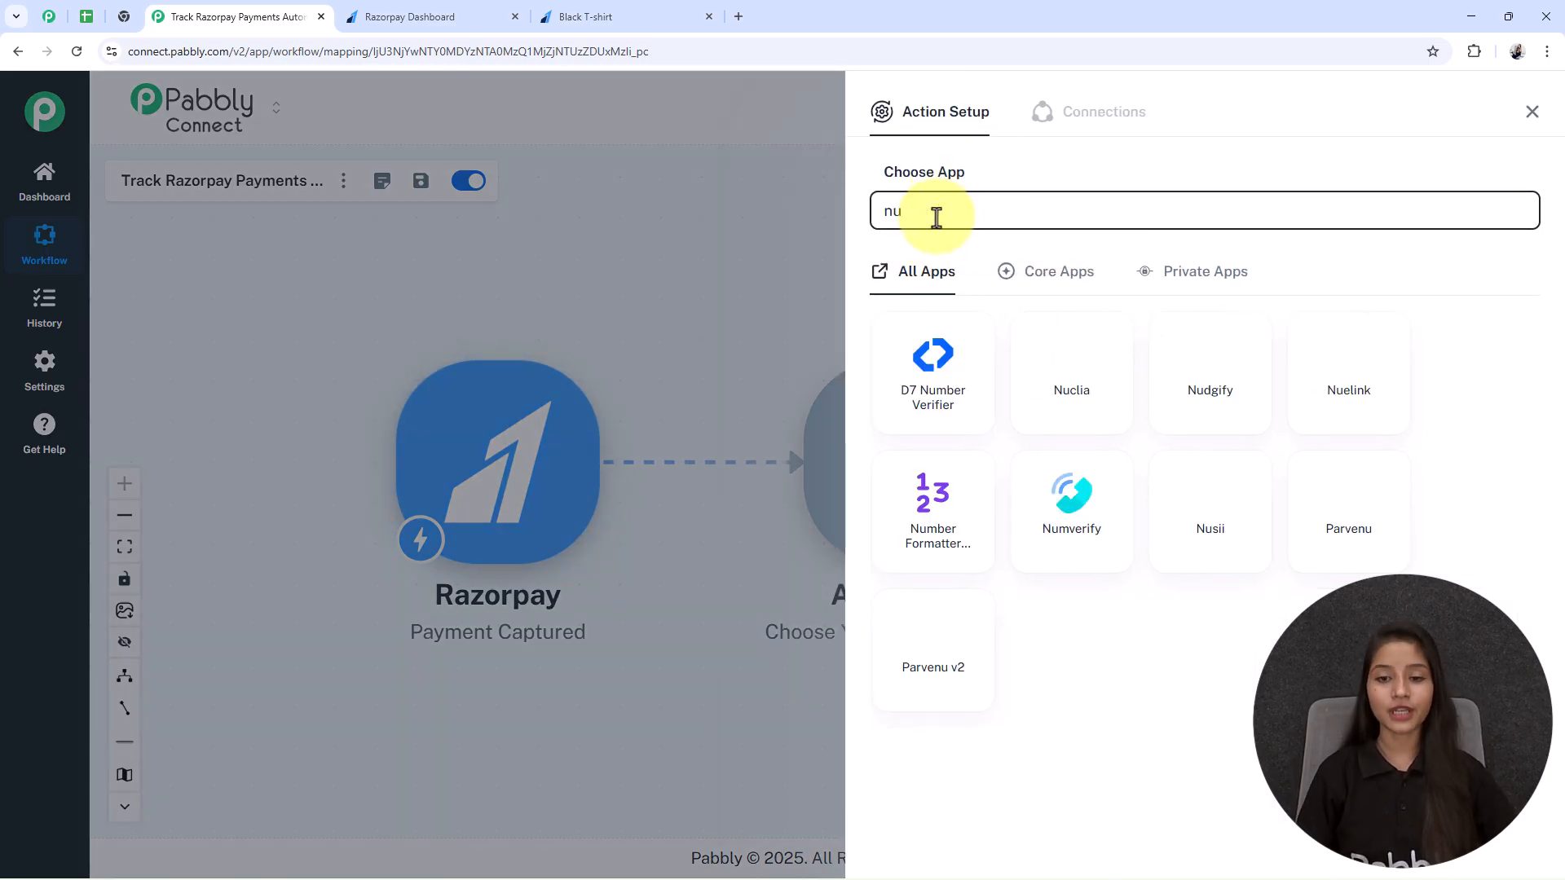
pyautogui.click(930, 493)
pyautogui.click(970, 308)
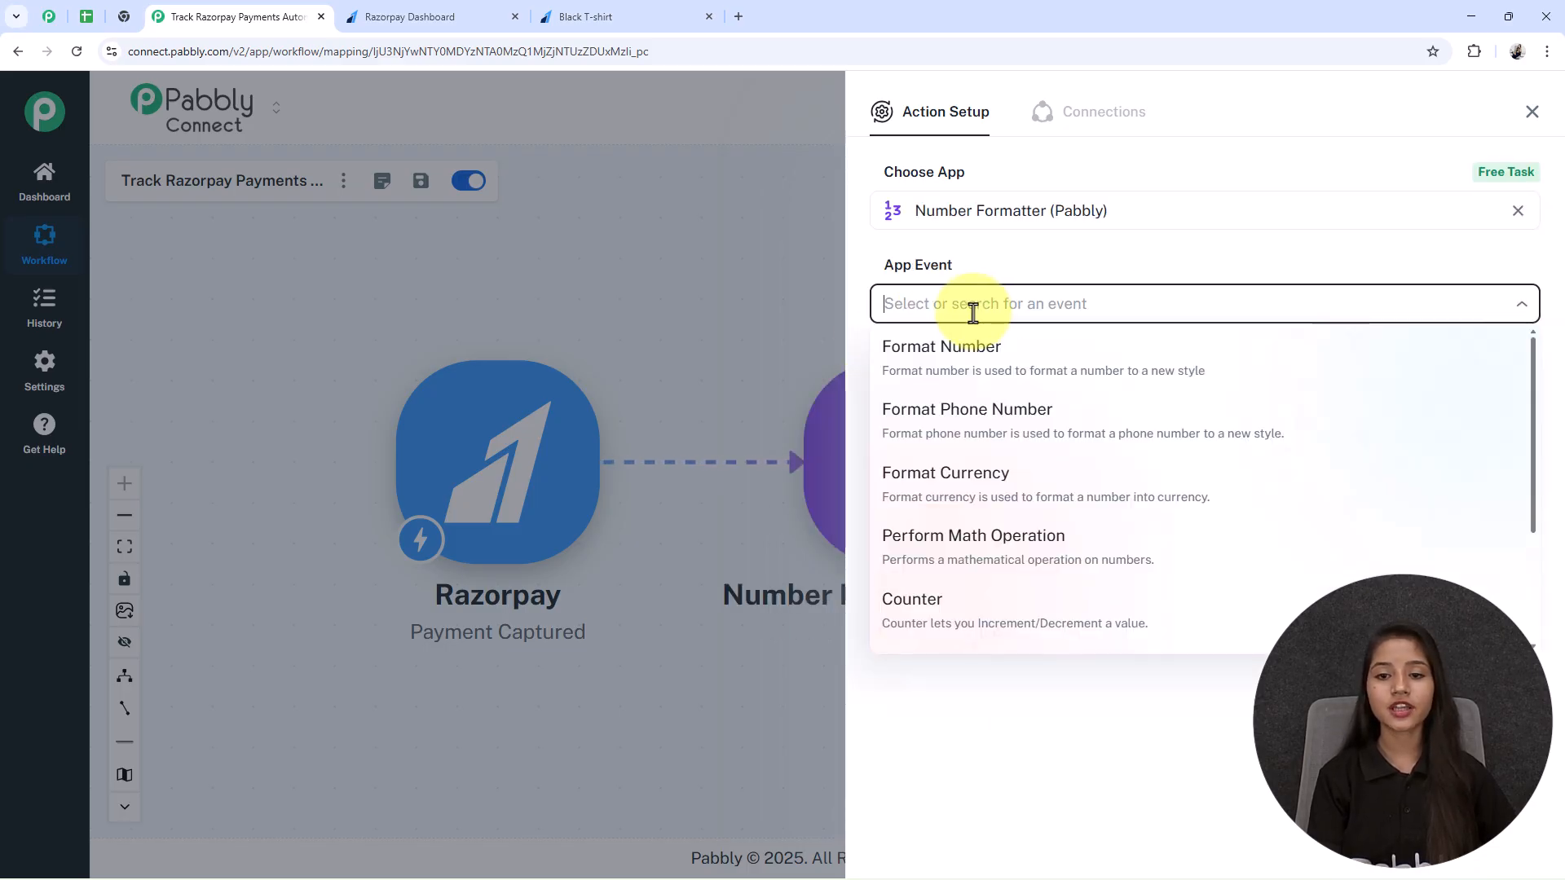
pyautogui.click(959, 540)
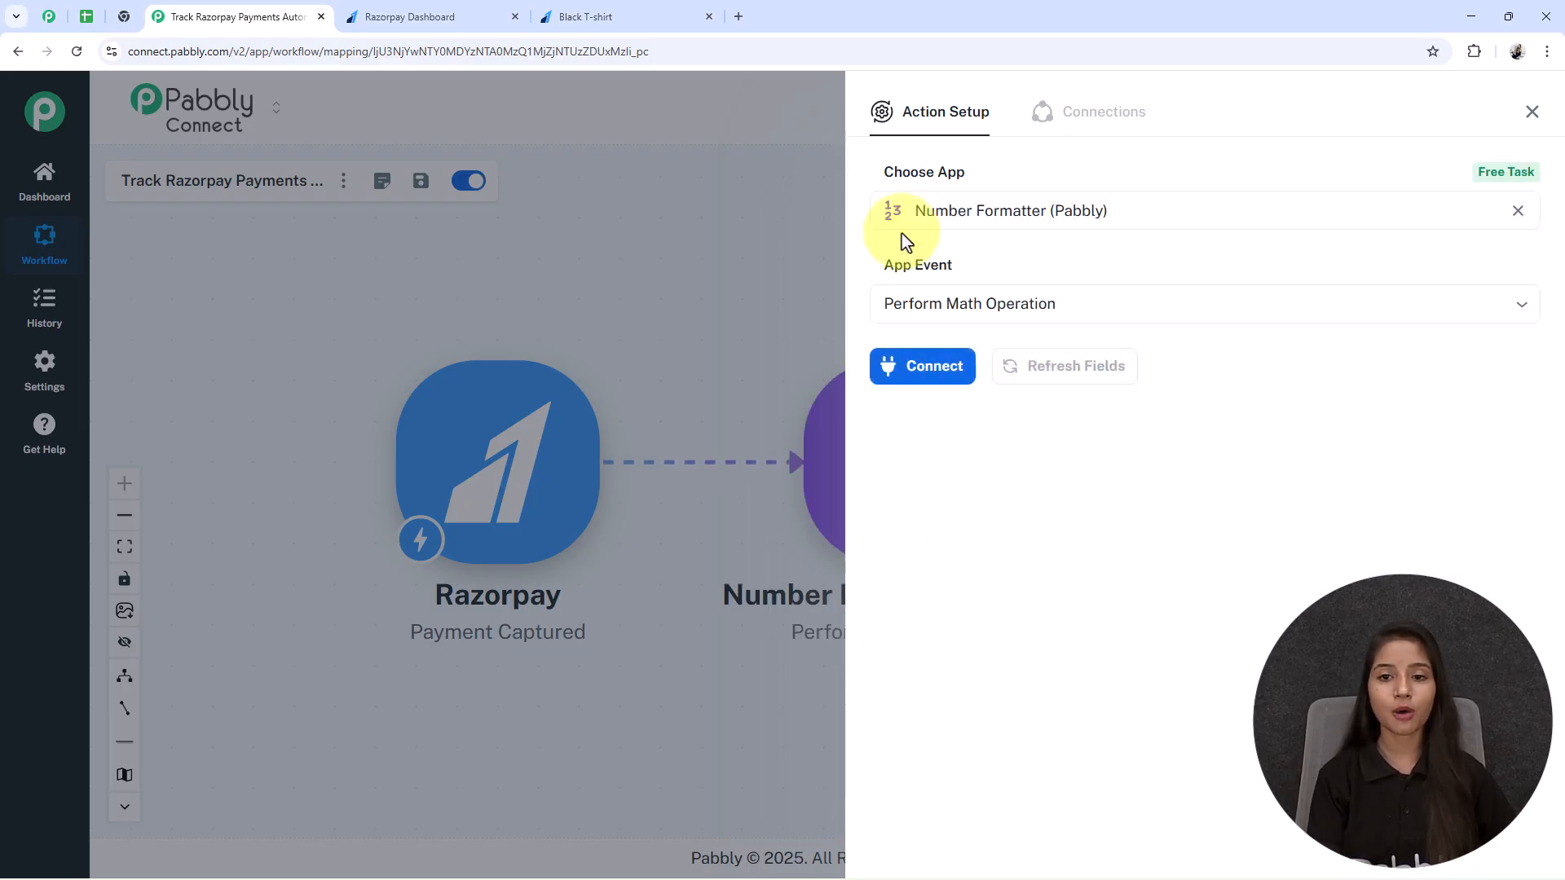
pyautogui.click(925, 371)
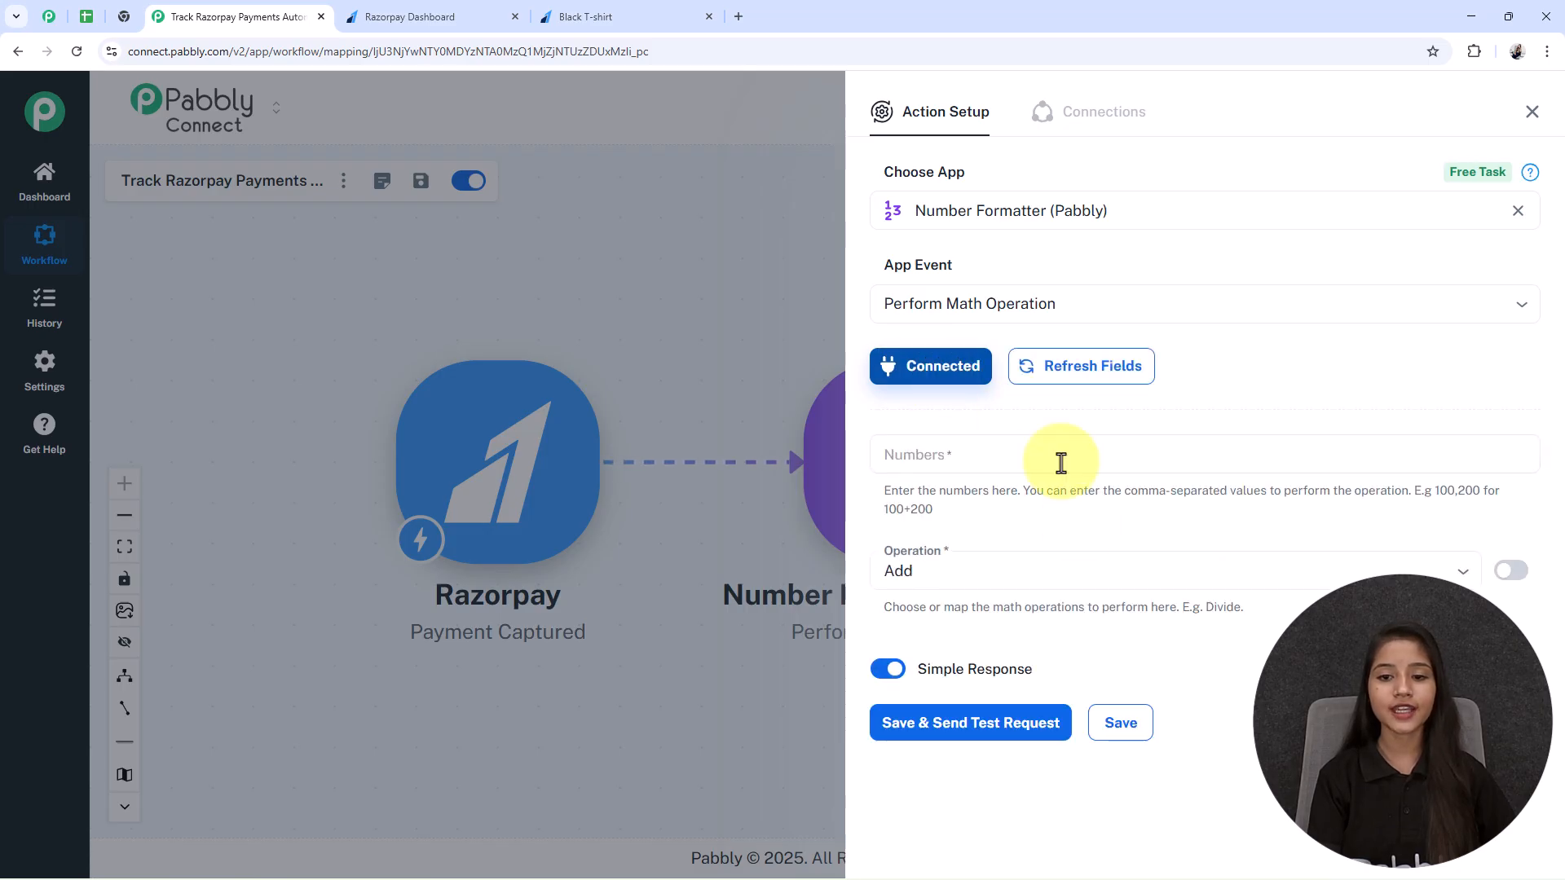
# - Set the Numbers value to the Razorpay payload payment entity amount followed by ",100"
pyautogui.click(922, 463)
pyautogui.write('amou')
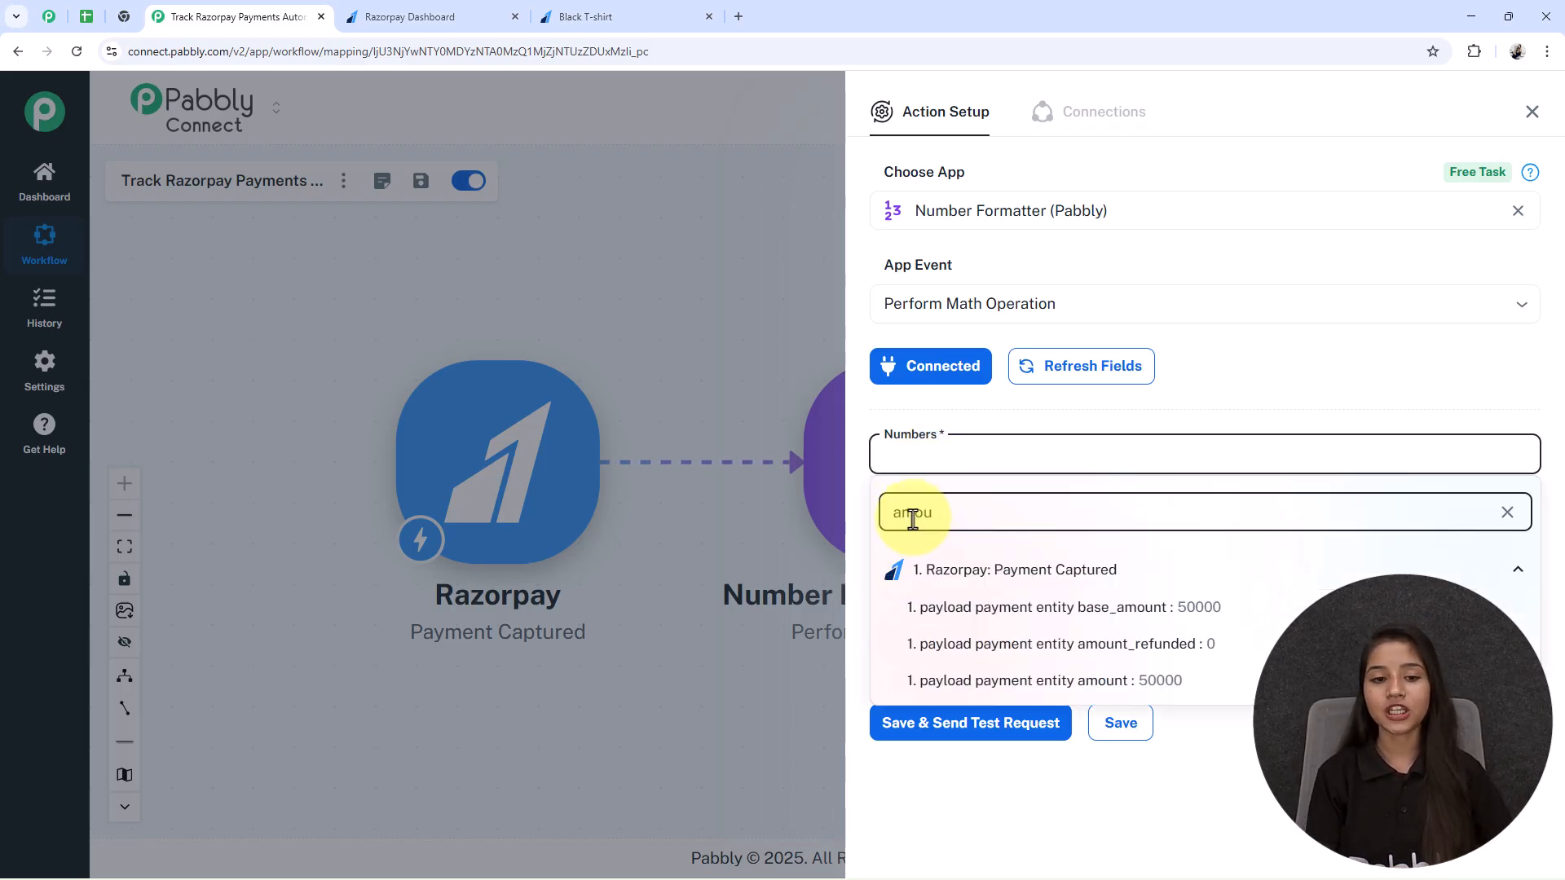
pyautogui.click(1088, 679)
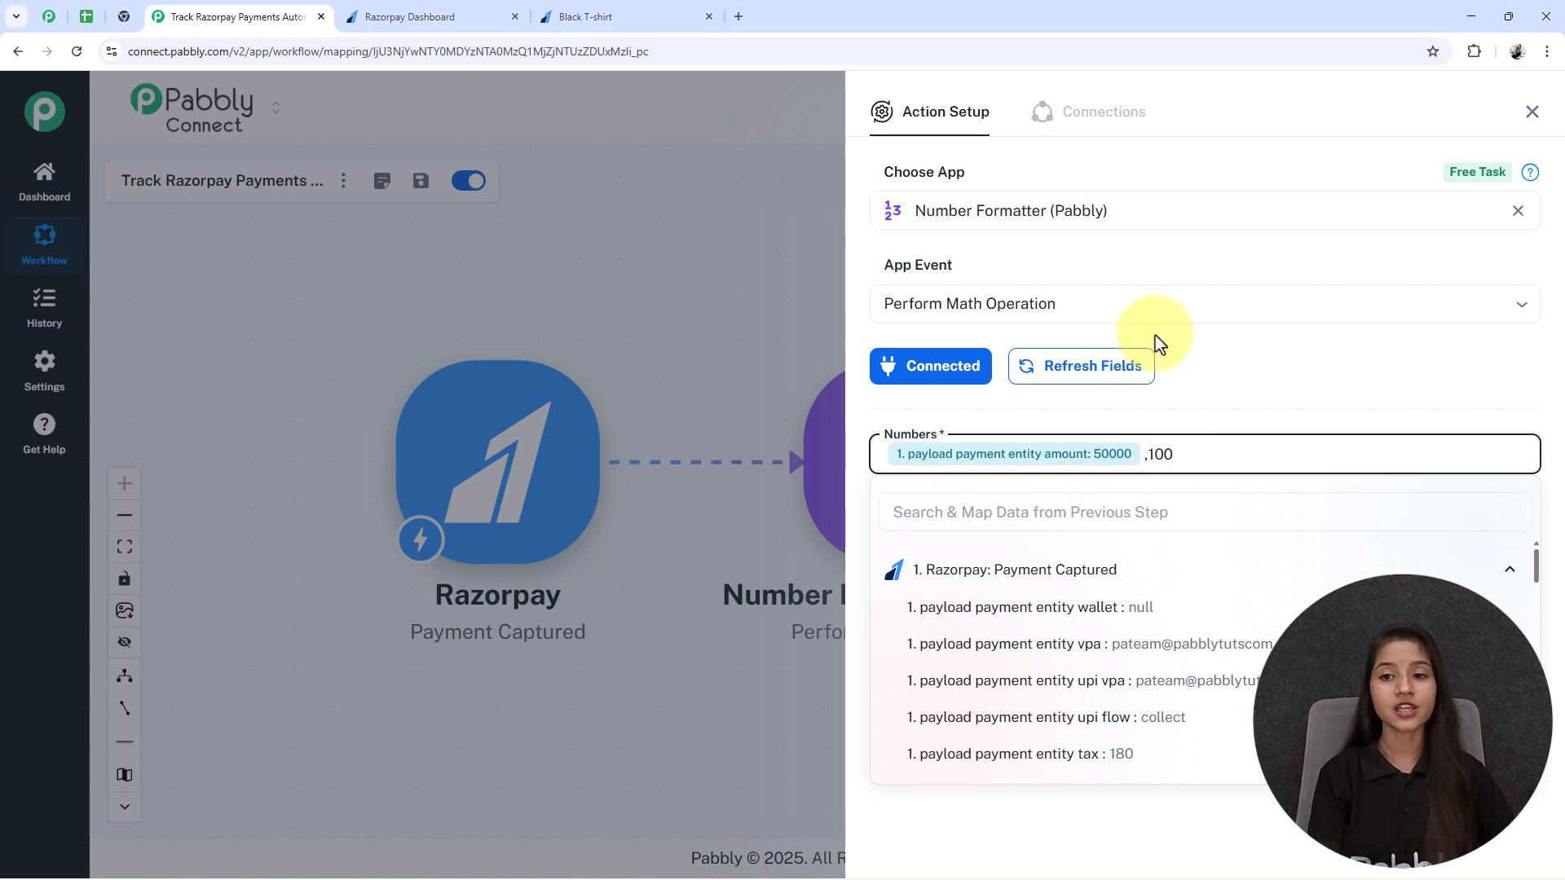
pyautogui.click(1261, 394)
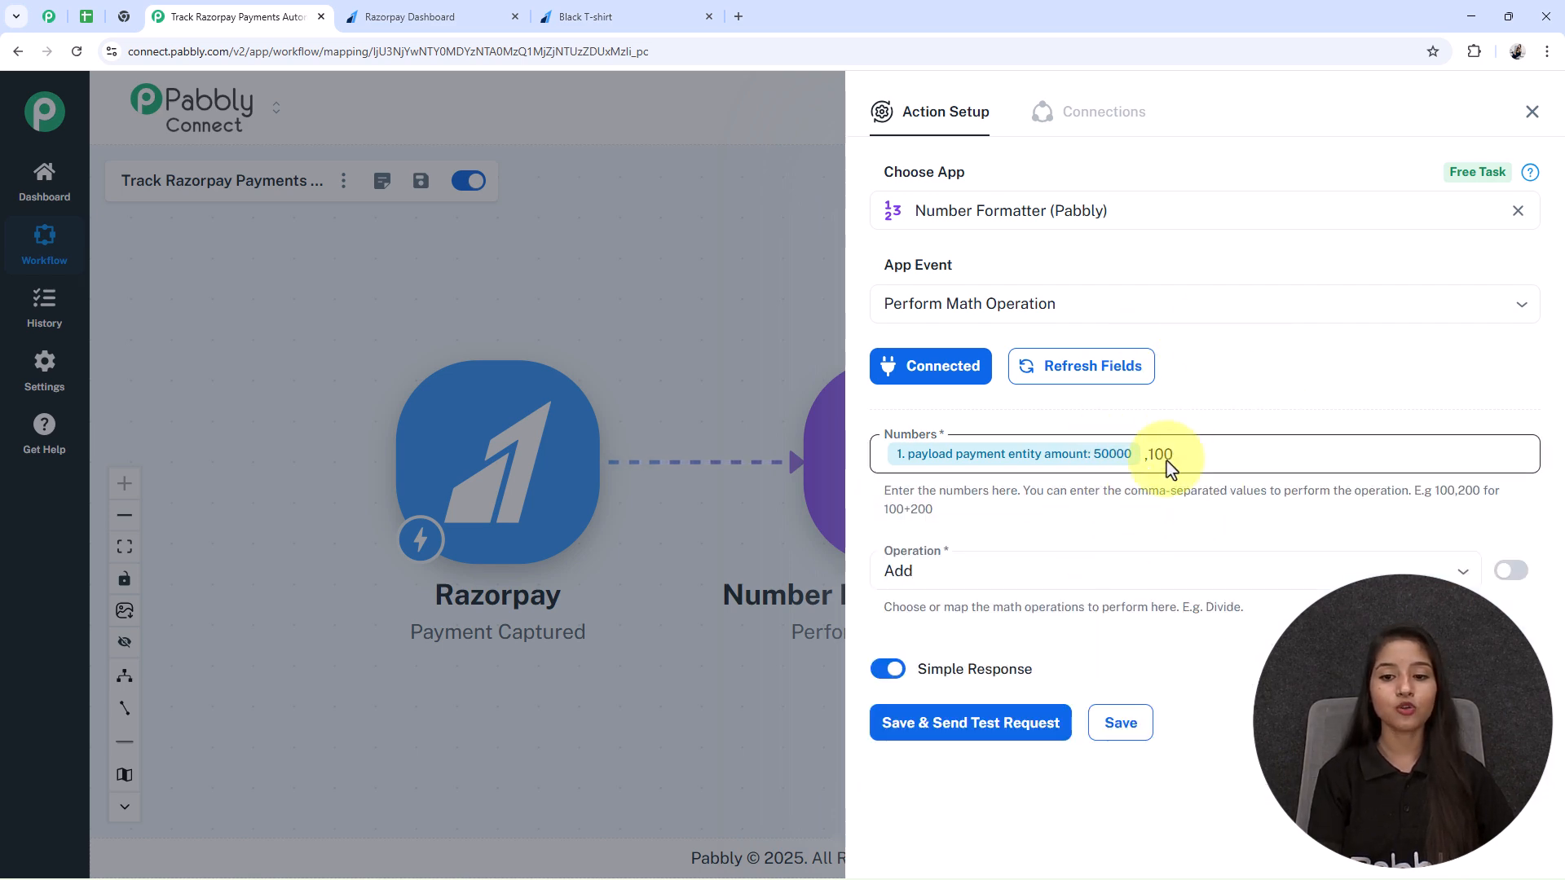
# - Set the math operation to Divide, save and send a test request, check the result, and close the Number Formatter setup
pyautogui.click(1051, 572)
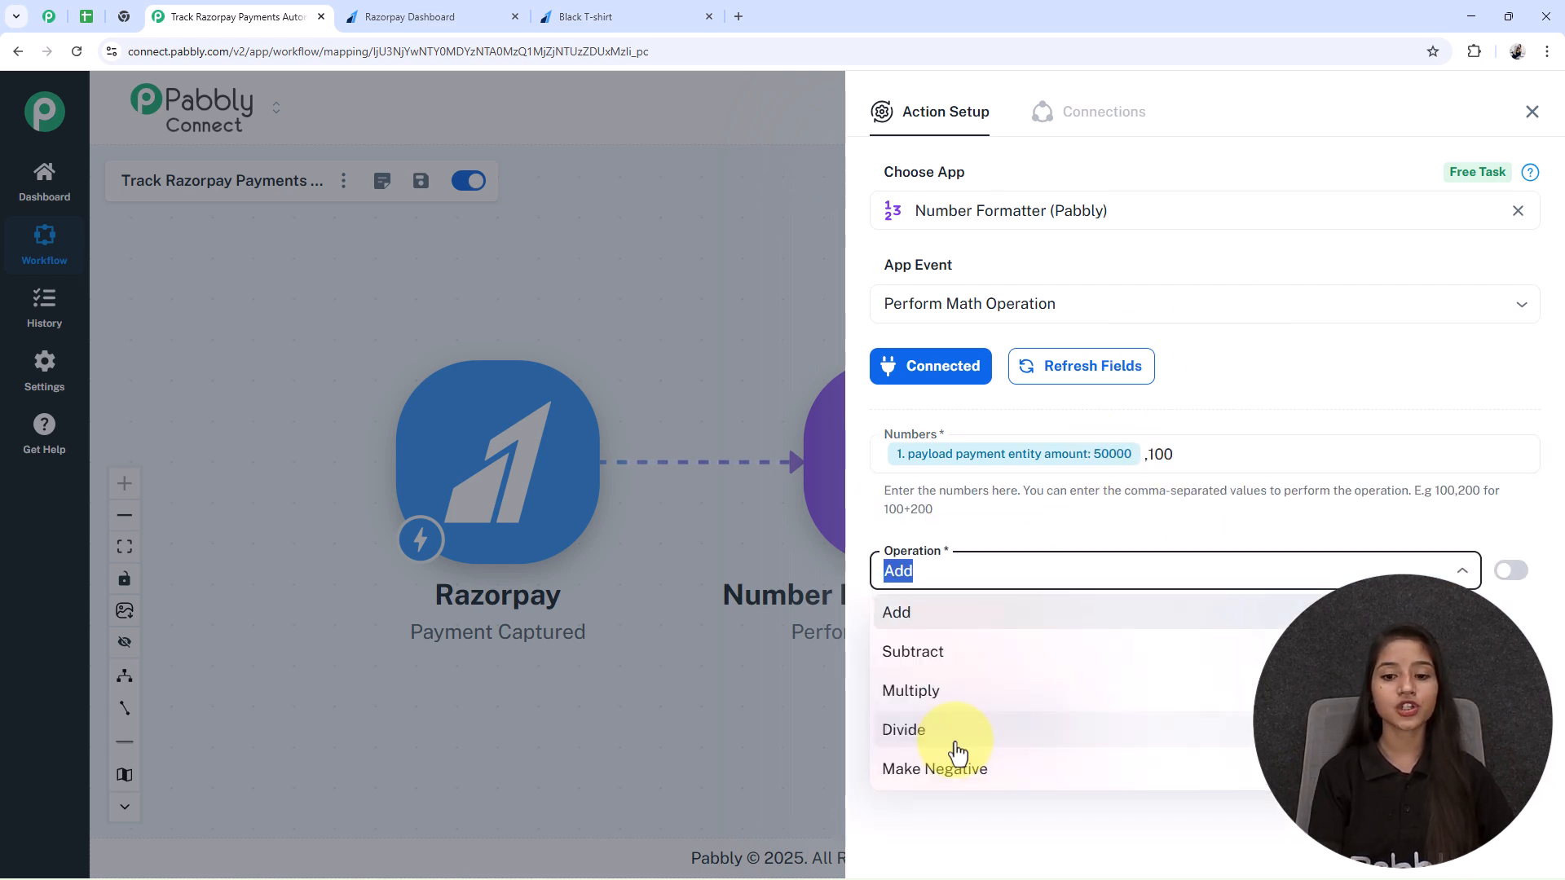
pyautogui.click(958, 751)
pyautogui.click(1021, 751)
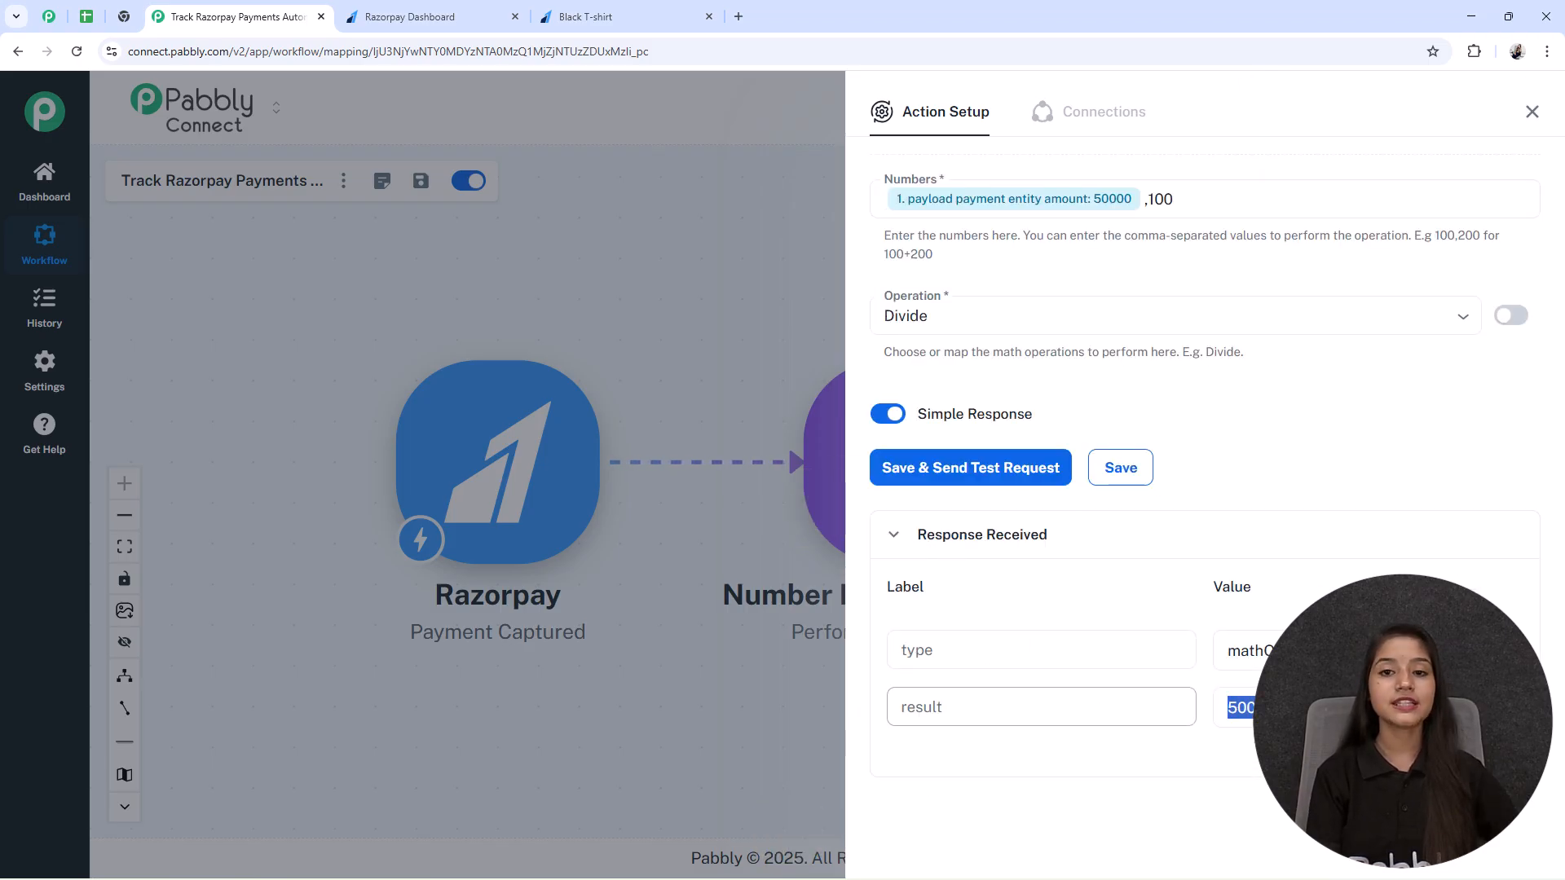
pyautogui.click(1304, 707)
pyautogui.doubleClick(1243, 707)
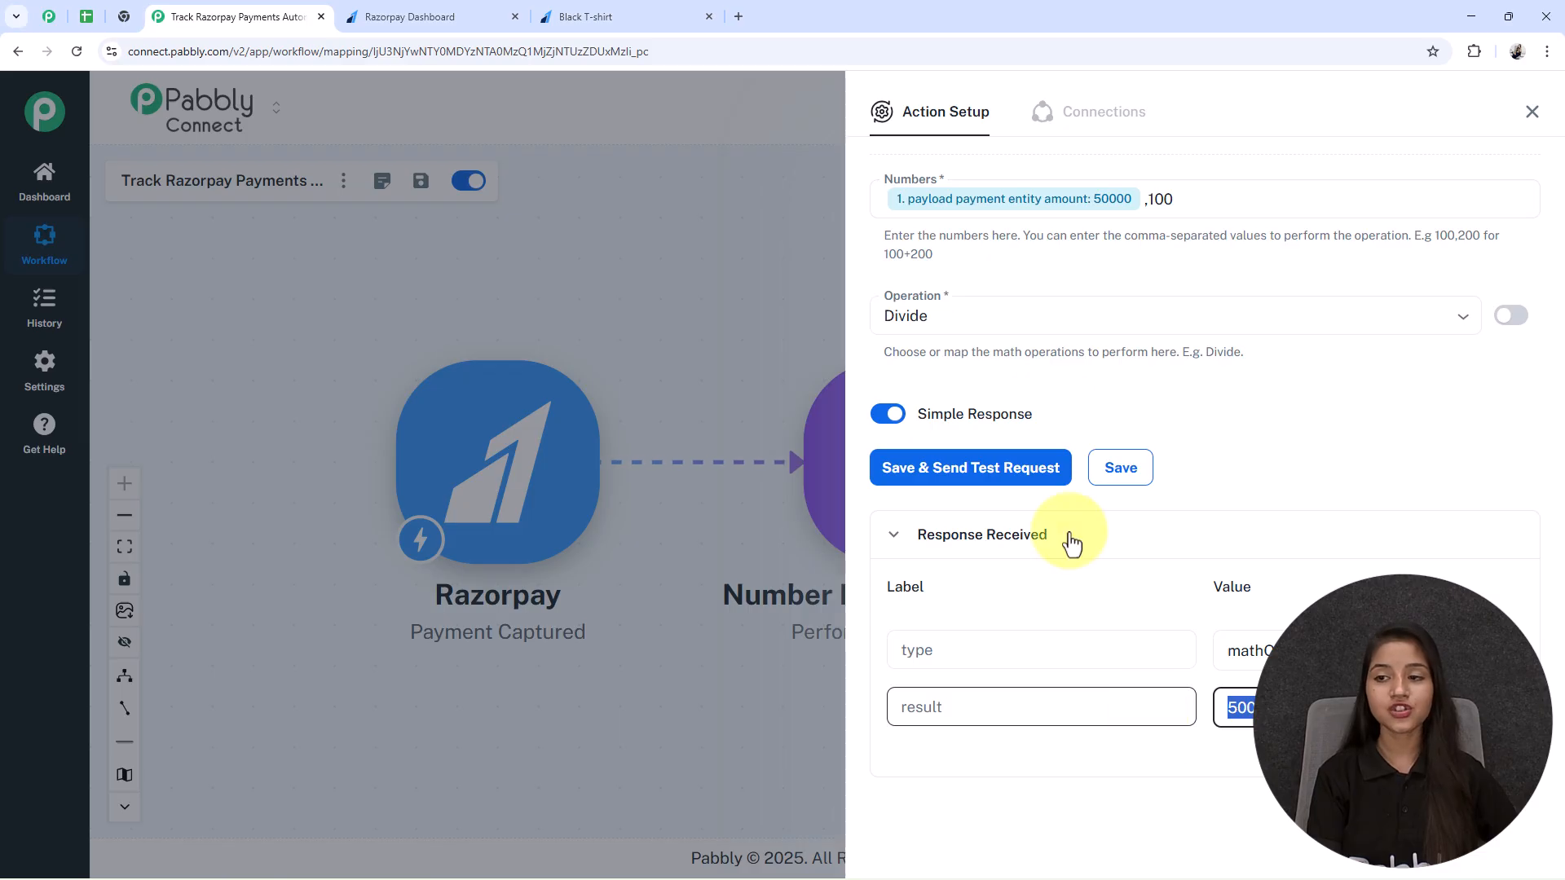
pyautogui.click(1532, 111)
# - Add a Google Sheets action after Number Formatter with the Add New Row event and start connecting it
pyautogui.click(793, 600)
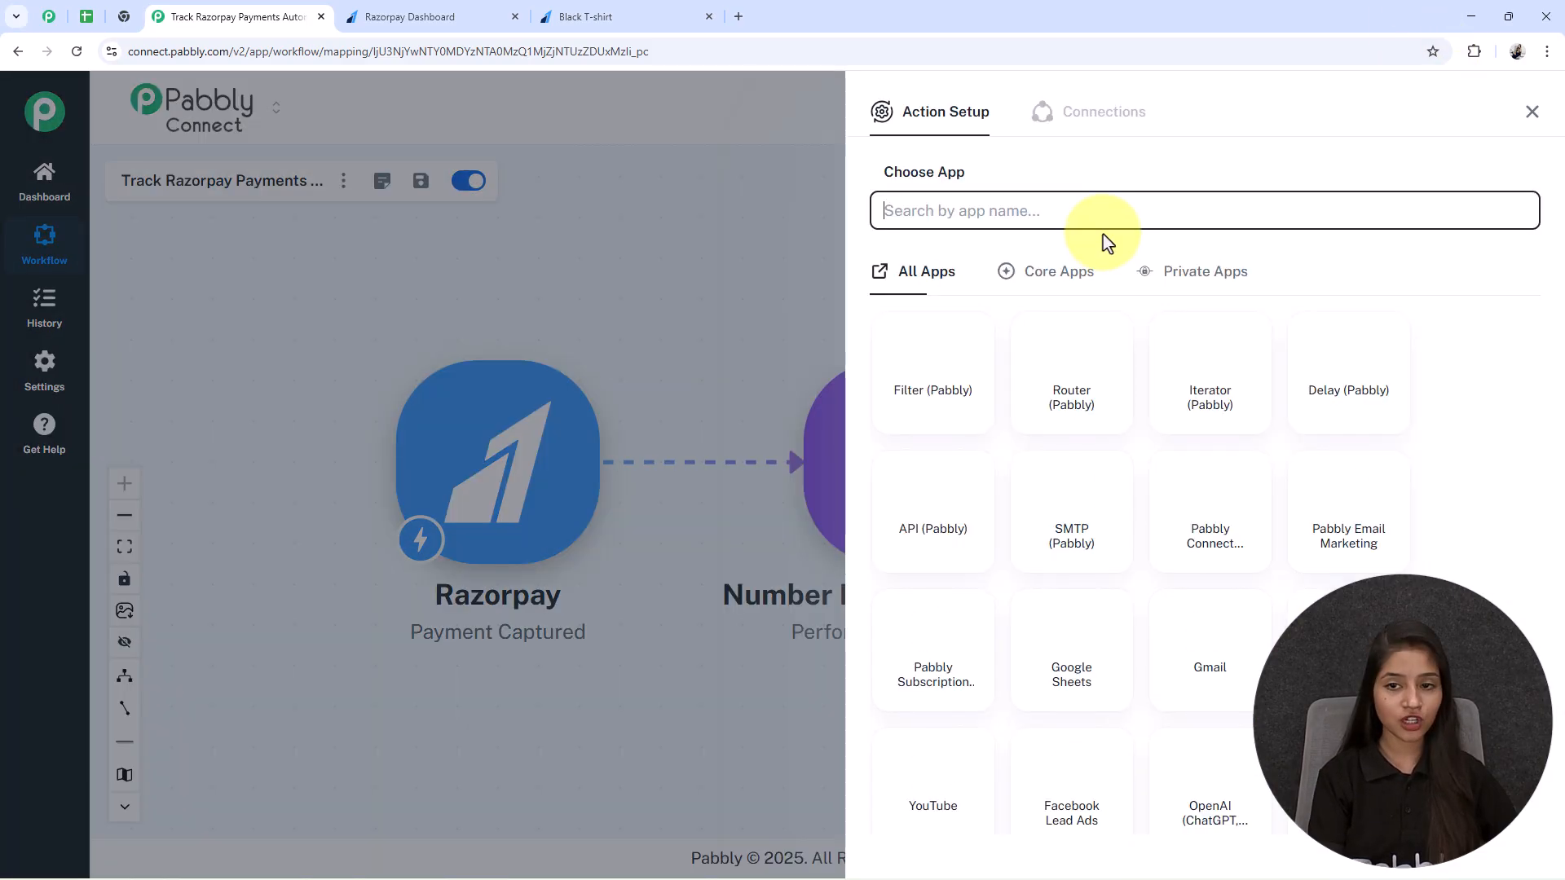
pyautogui.click(1051, 640)
pyautogui.click(1013, 314)
pyautogui.click(978, 404)
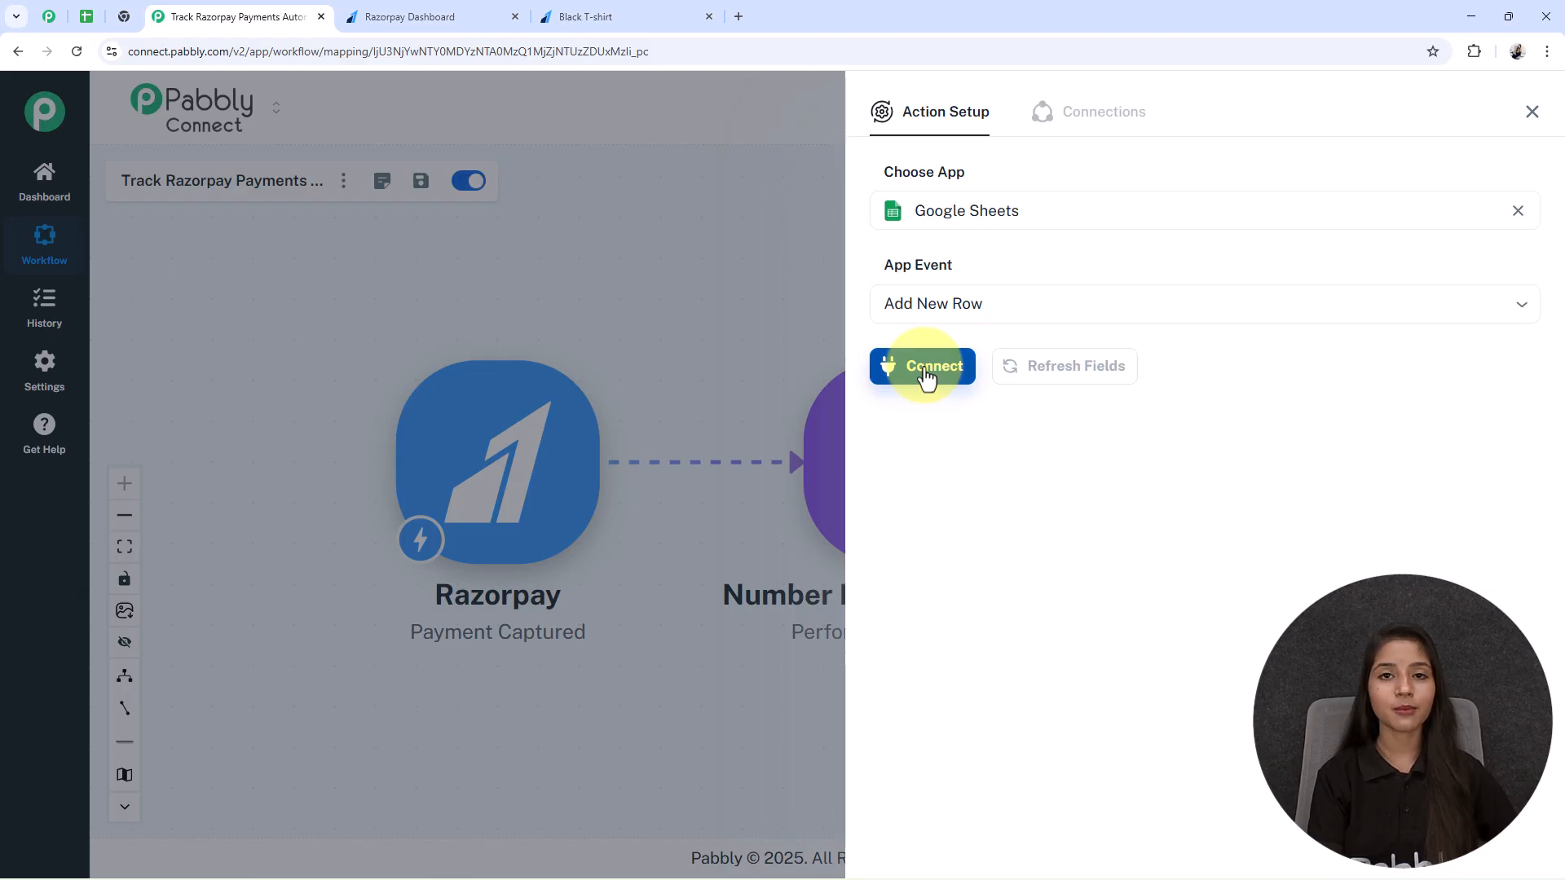
pyautogui.click(926, 375)
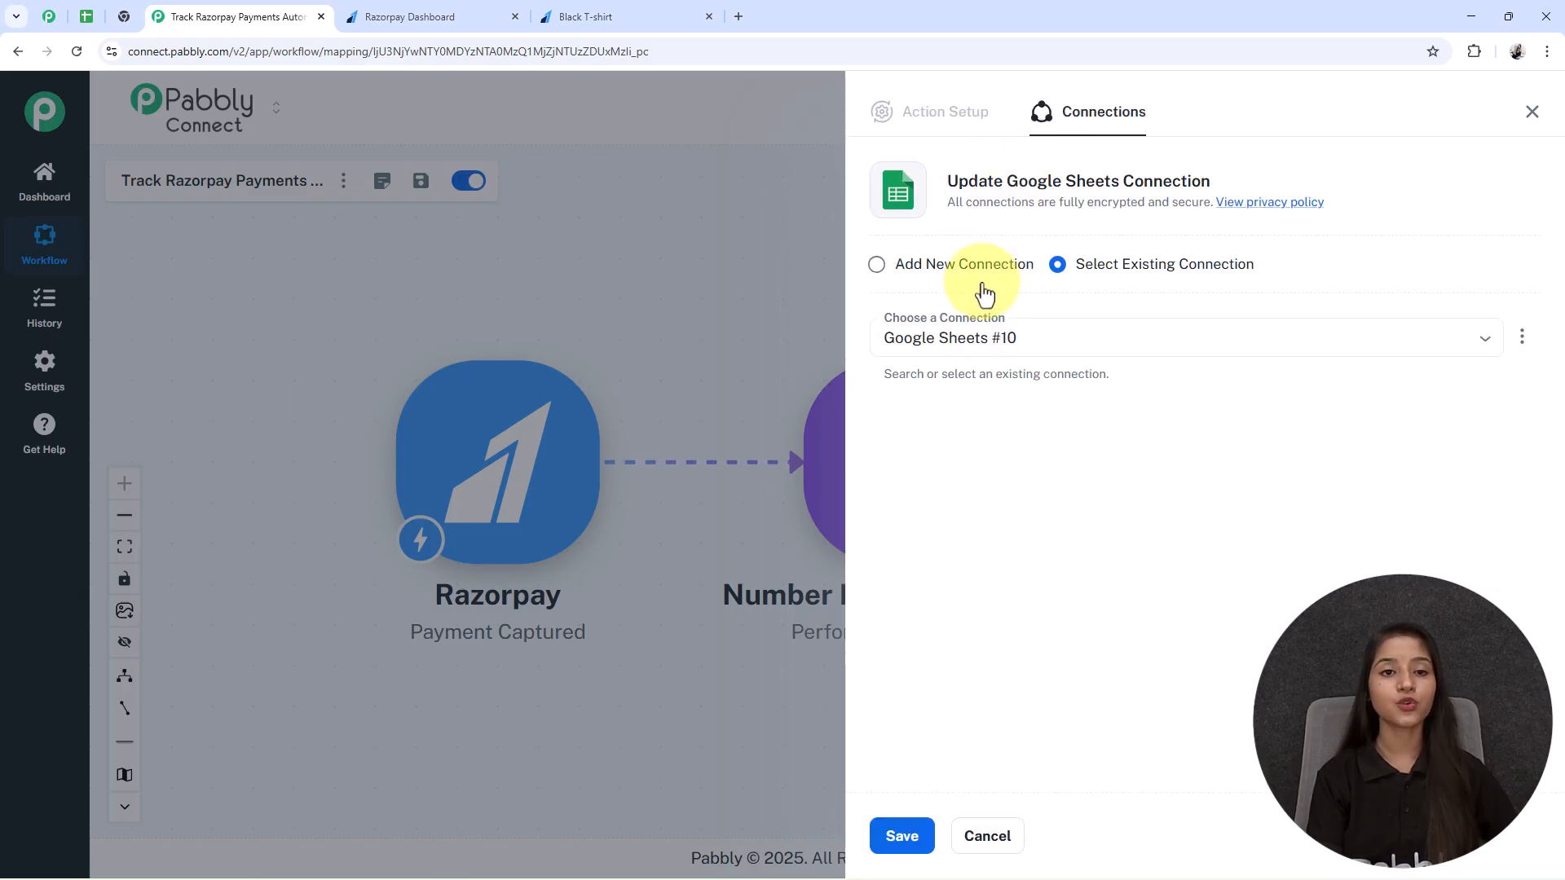
# - Compare the new-connection option, keep the existing connection Google Sheets #10, and save it
pyautogui.click(877, 265)
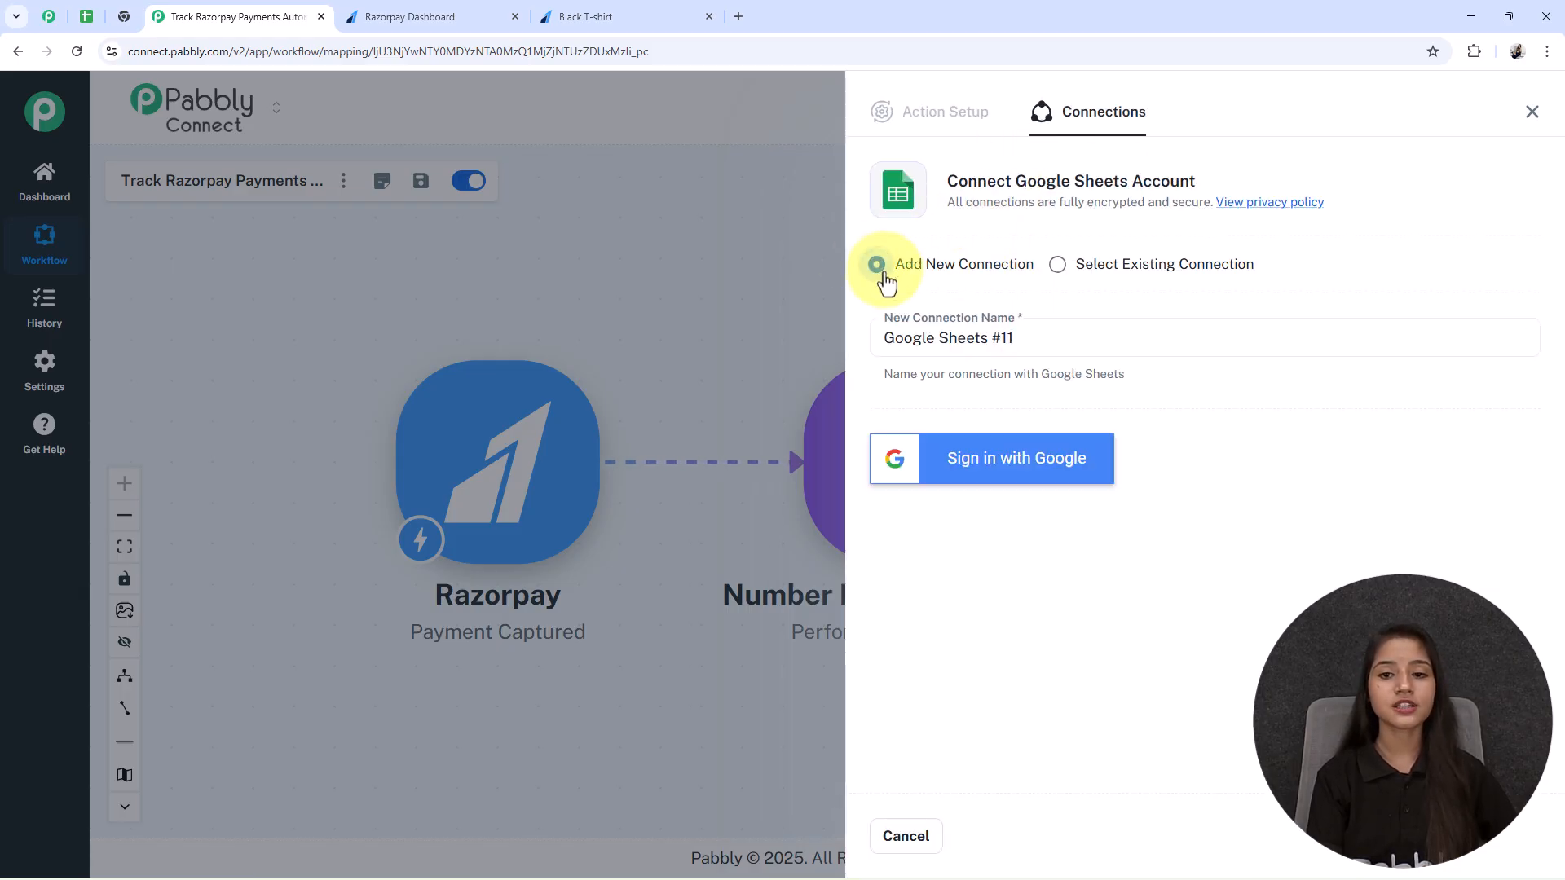
pyautogui.click(1059, 265)
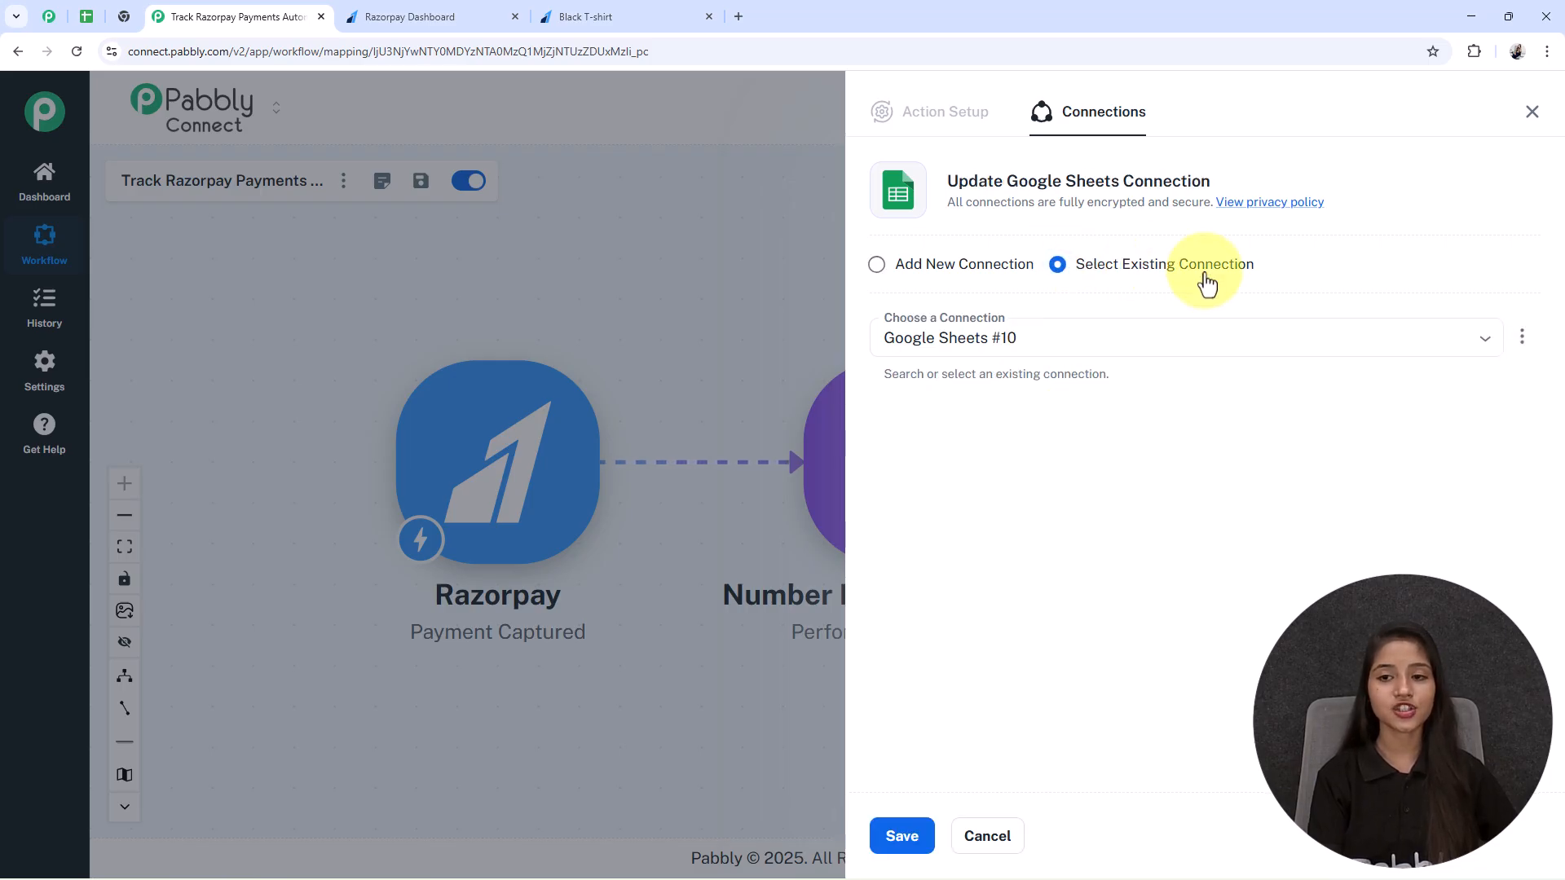
pyautogui.click(922, 830)
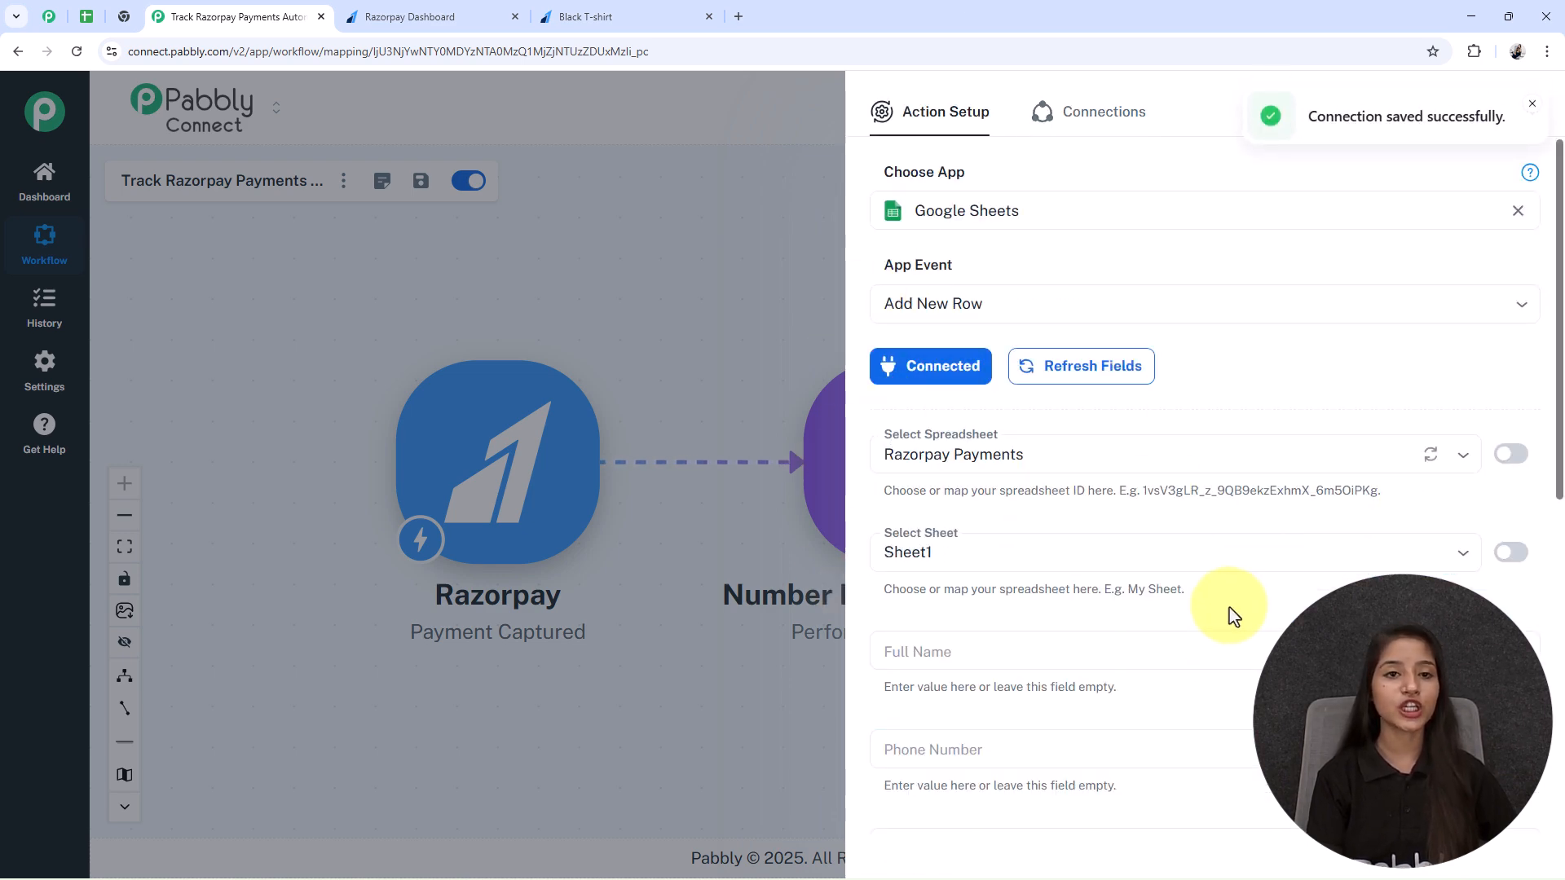
# - Review the Google Sheets action's spreadsheet, sheet and column fields, and compare them with the headers in the Razorpay Payments spreadsheet
pyautogui.scroll(-1, 1229, 605)
pyautogui.scroll(-1, 1229, 605)
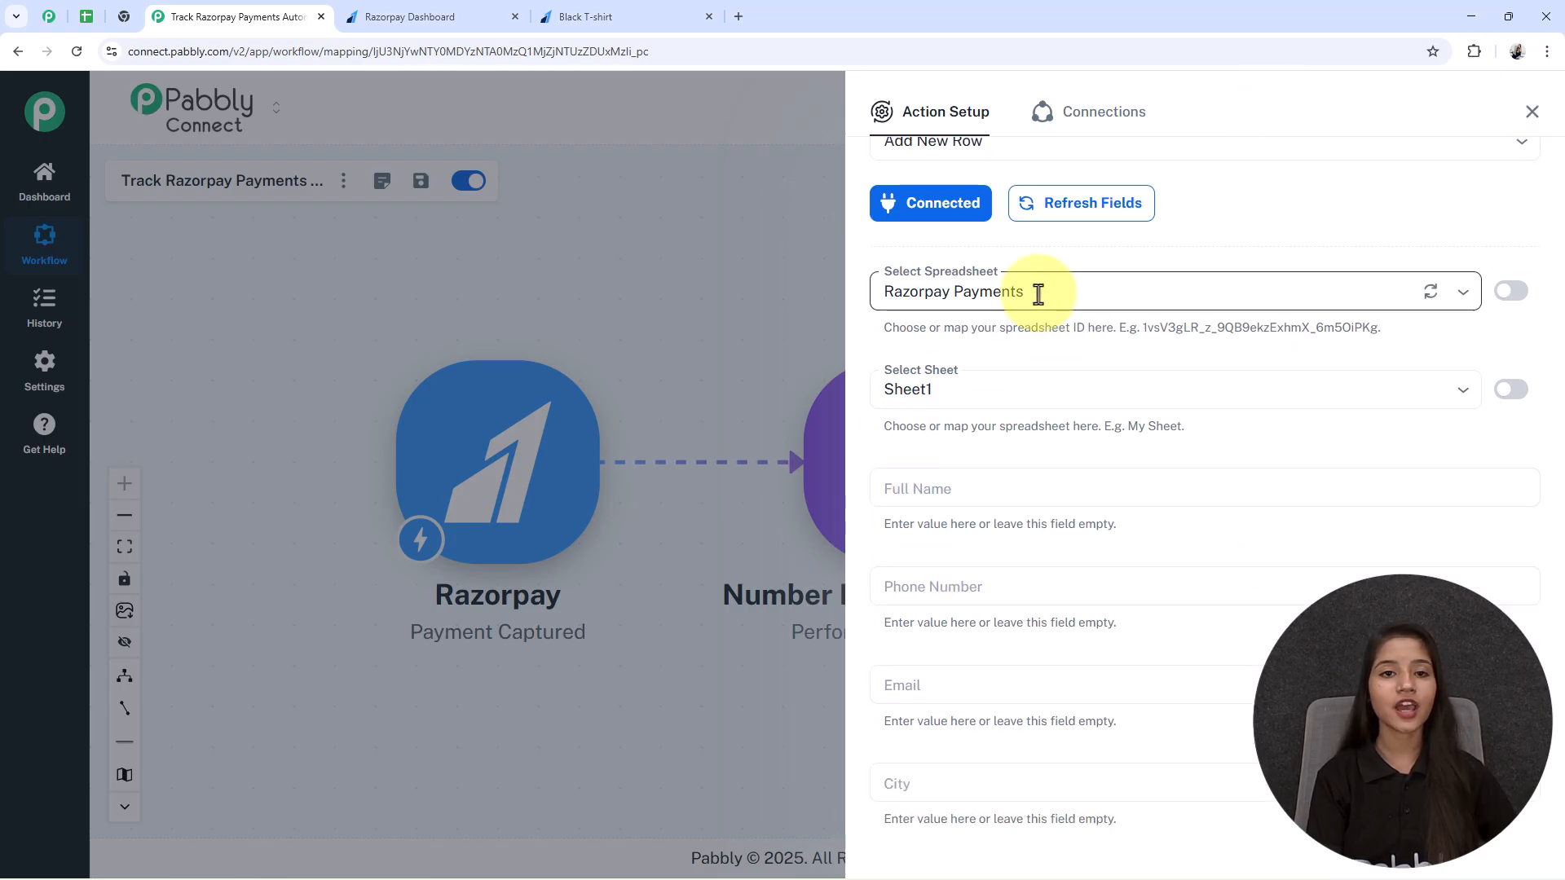
pyautogui.scroll(-5, 1027, 326)
pyautogui.scroll(2, 978, 296)
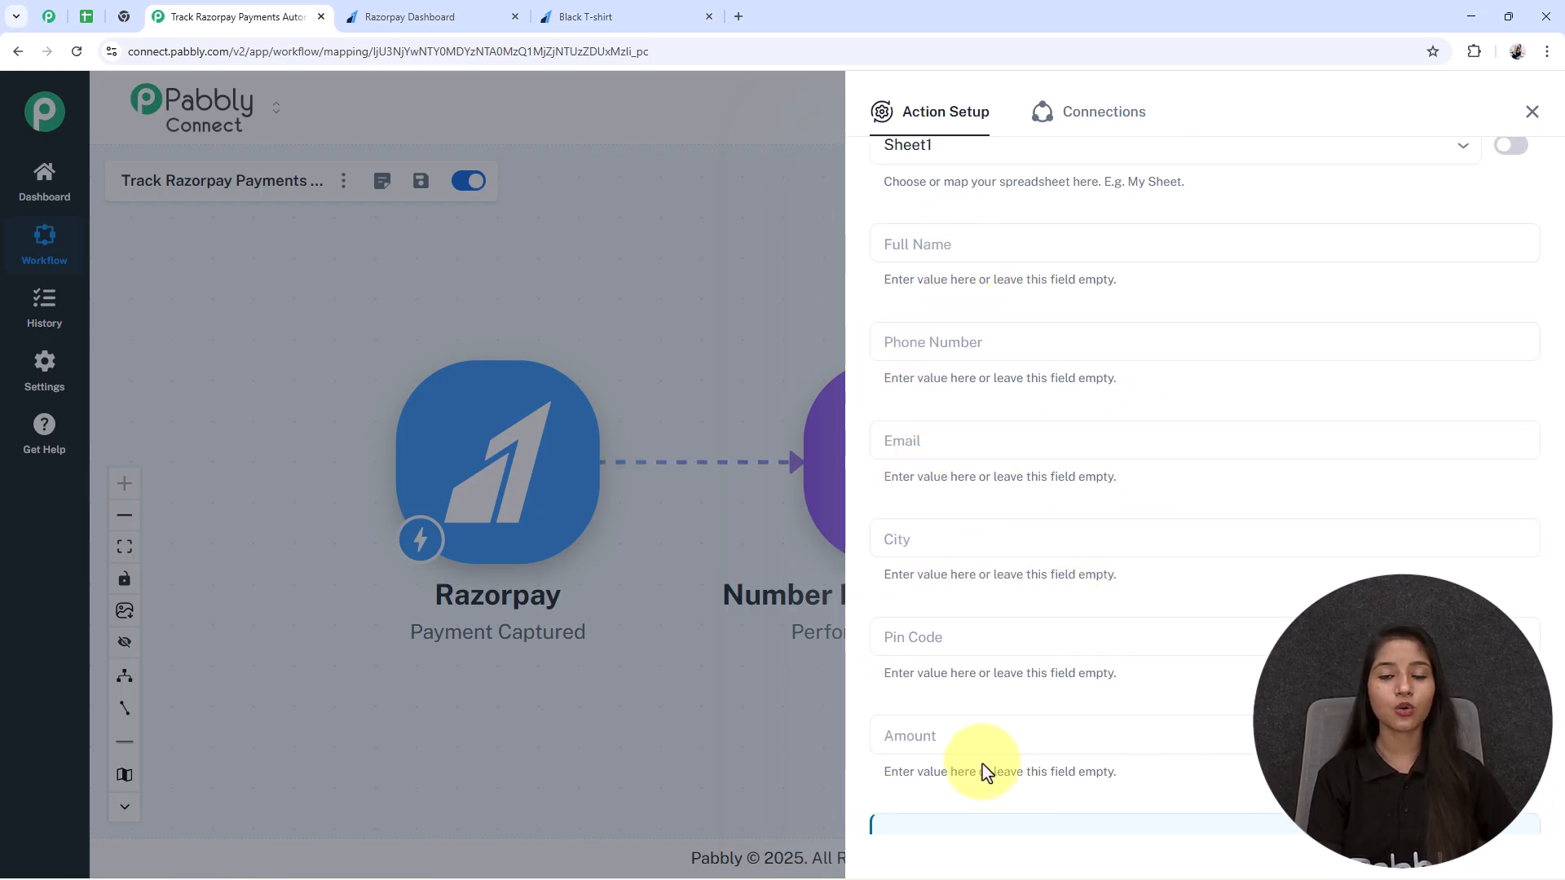
pyautogui.scroll(1, 1055, 769)
pyautogui.click(86, 16)
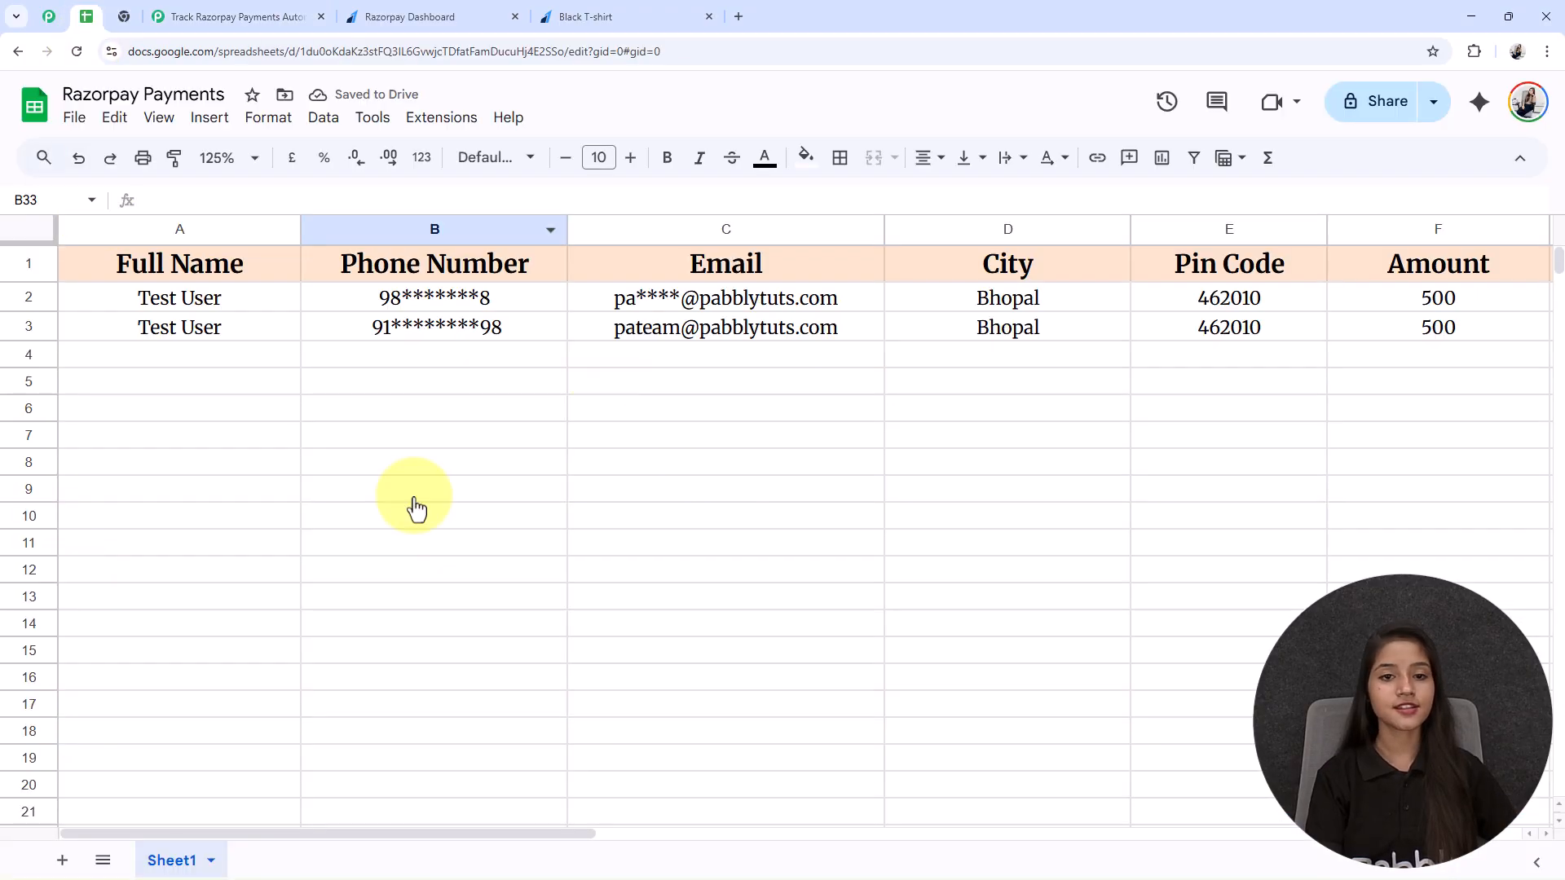
pyautogui.click(208, 17)
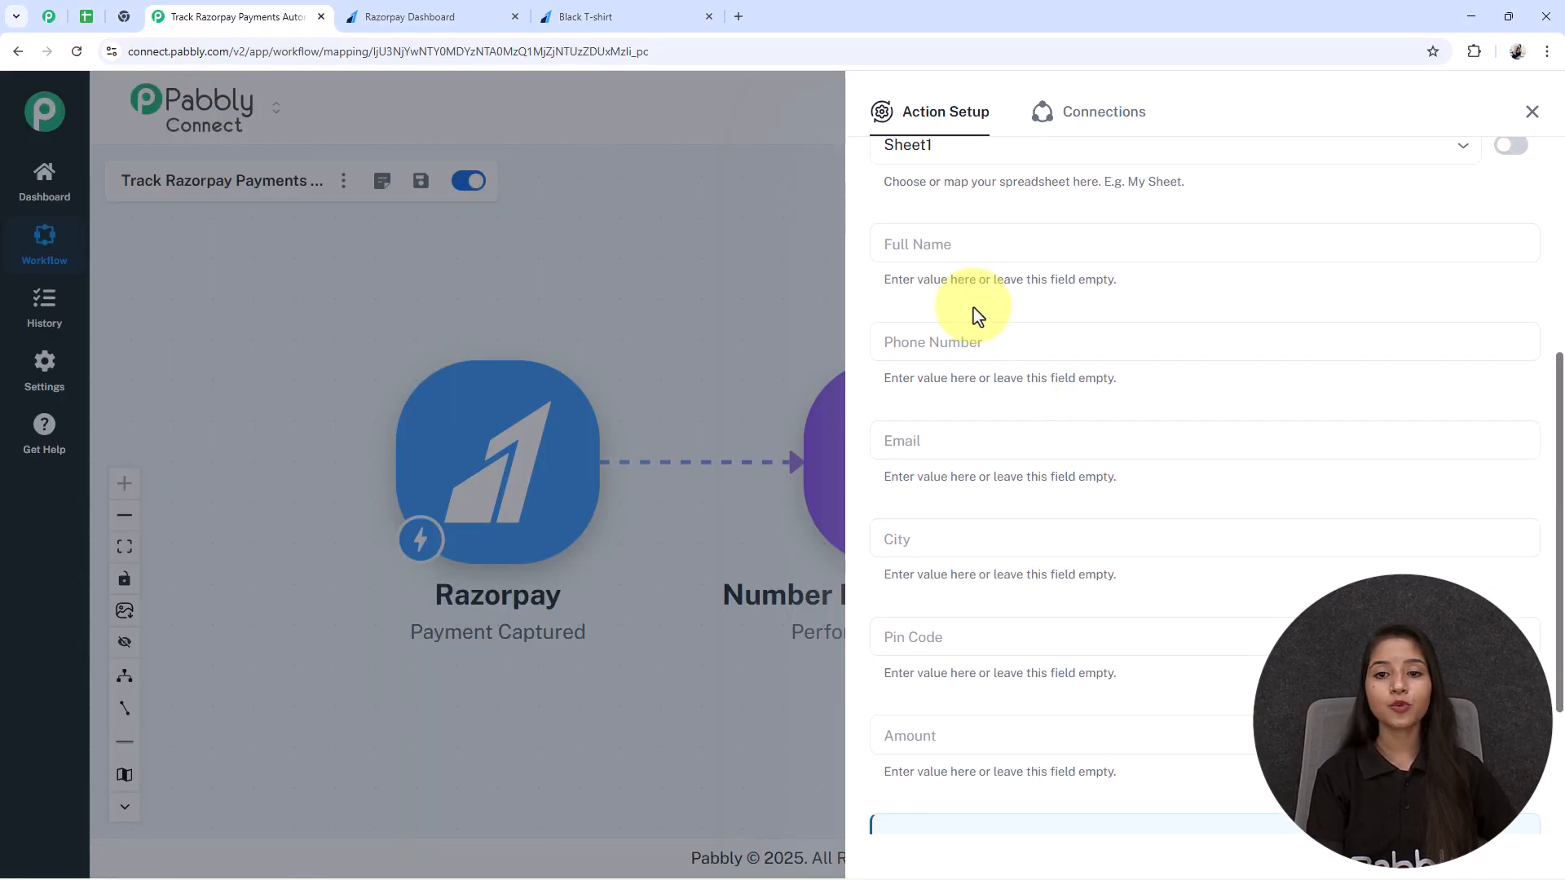
# - Search the previous steps' data for "nam" and map Full Name to Razorpay's payload payment entity notes full_name
pyautogui.click(989, 248)
pyautogui.click(957, 307)
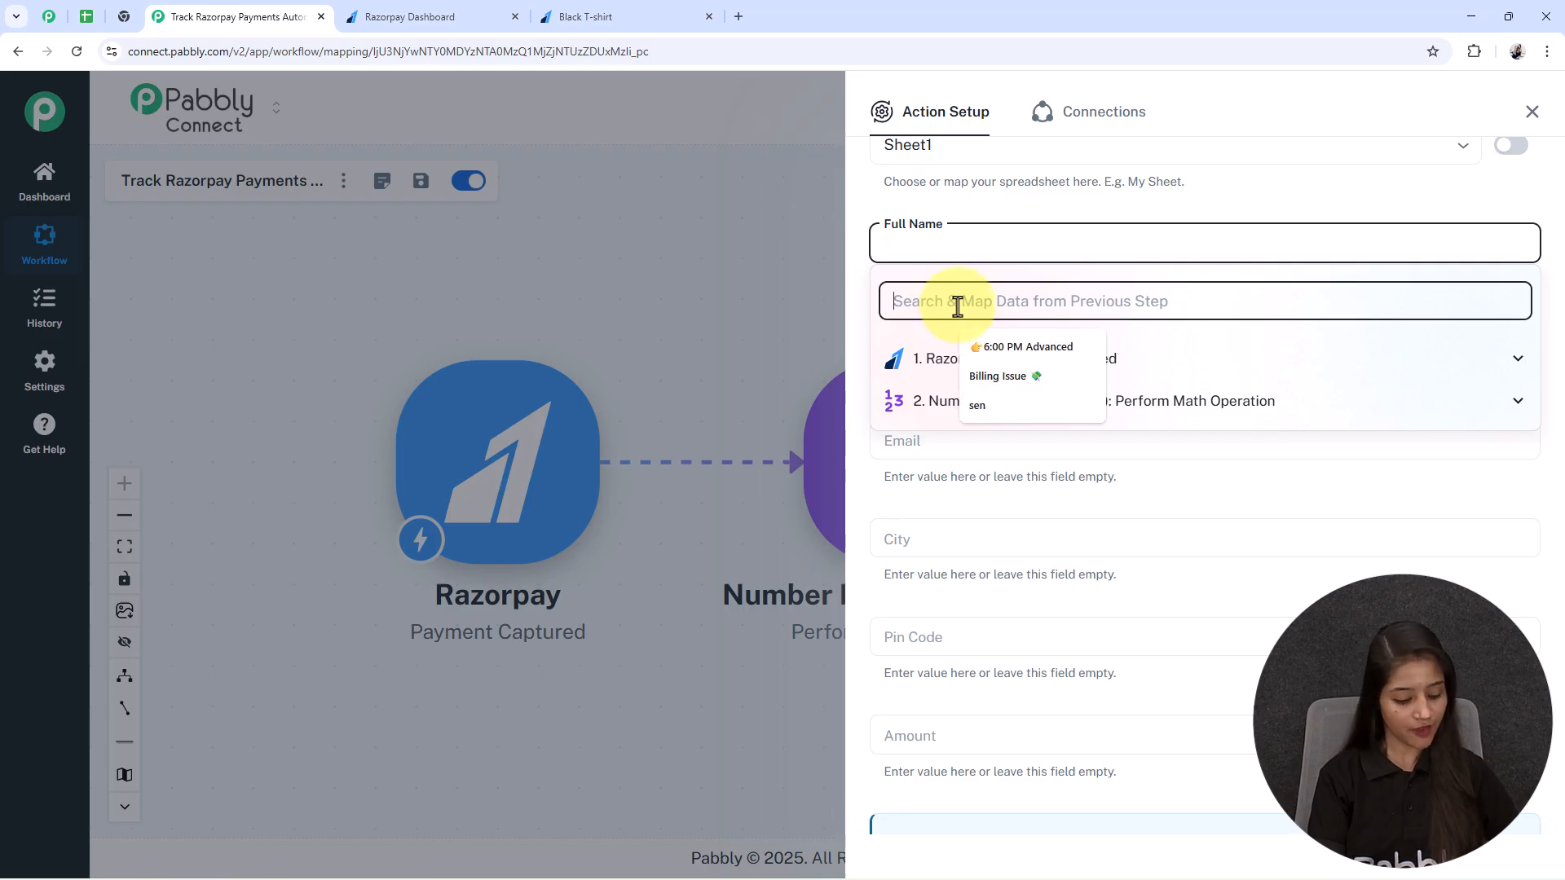
pyautogui.write('nam')
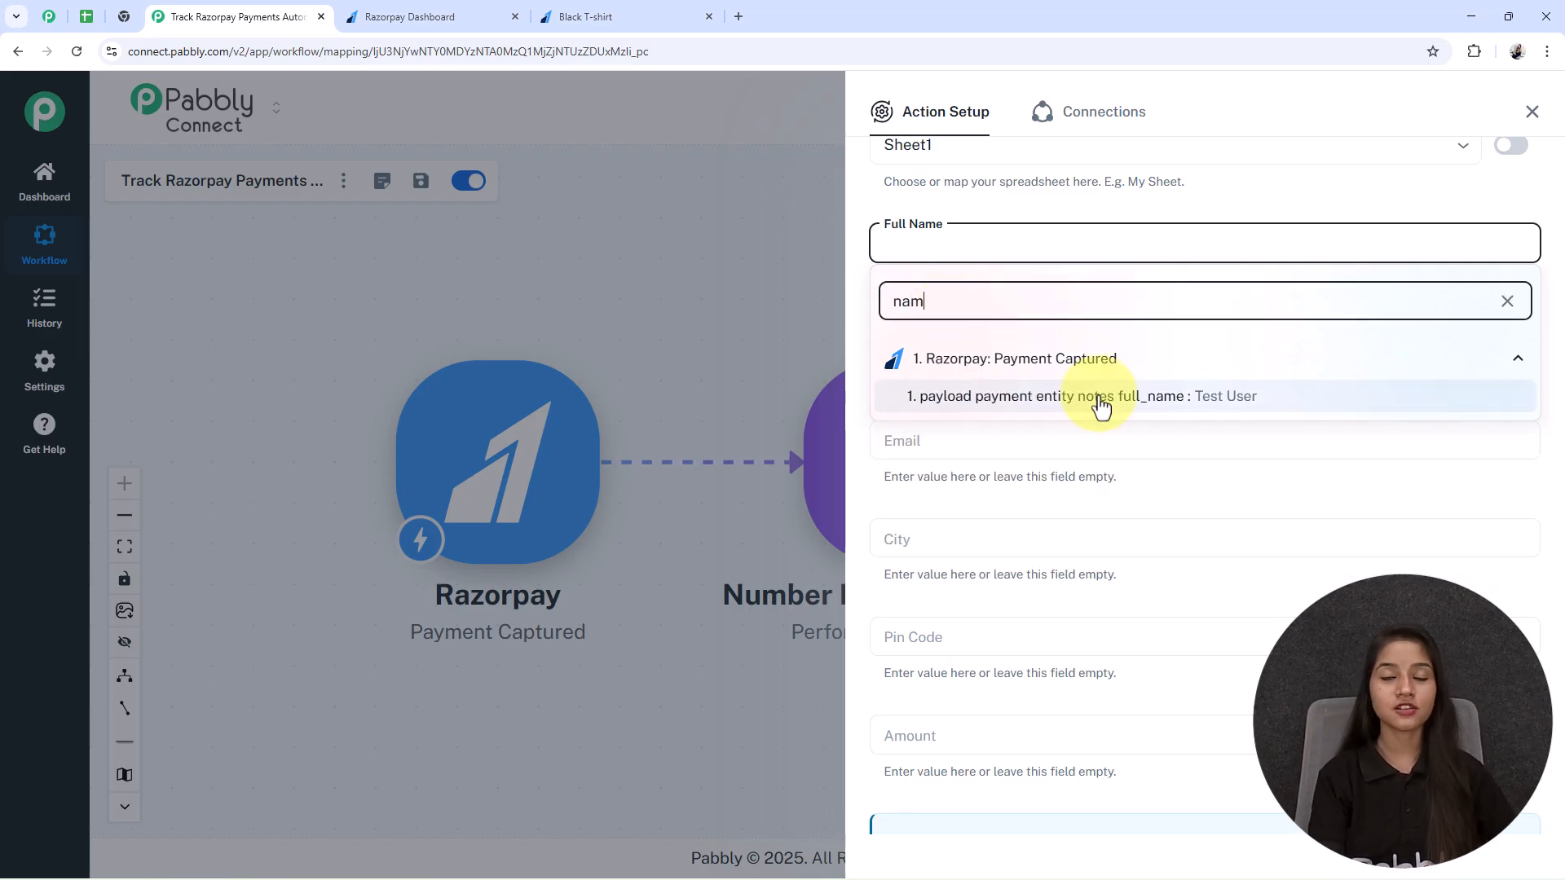
pyautogui.click(1100, 396)
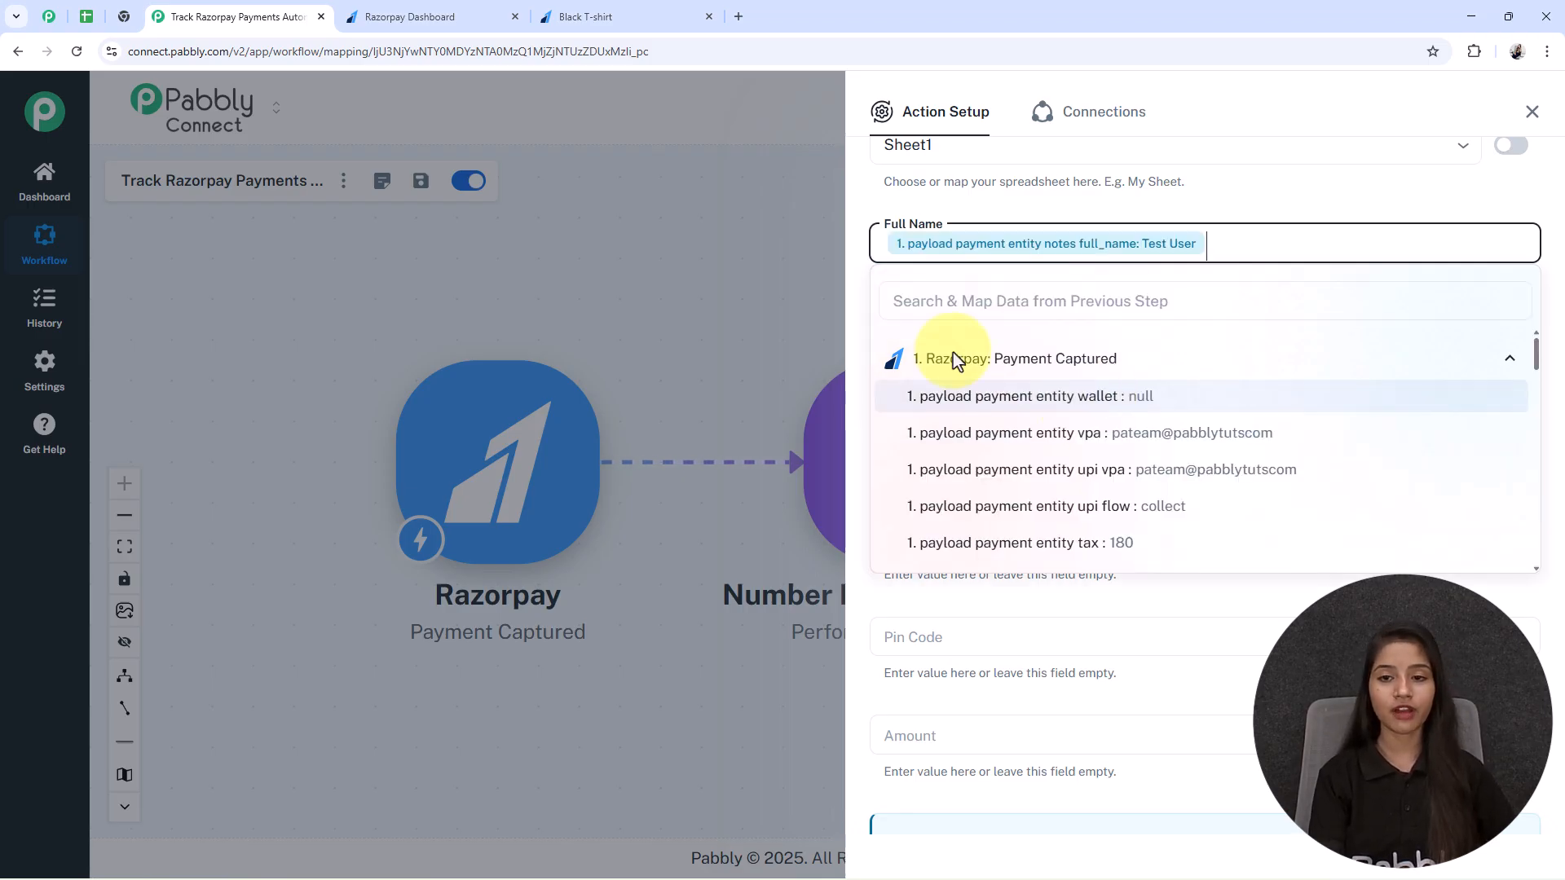
pyautogui.click(776, 252)
# - Map Phone Number, Email, City and Pin Code to the Razorpay payload's contact, email, notes city and notes pincode values
pyautogui.click(1151, 346)
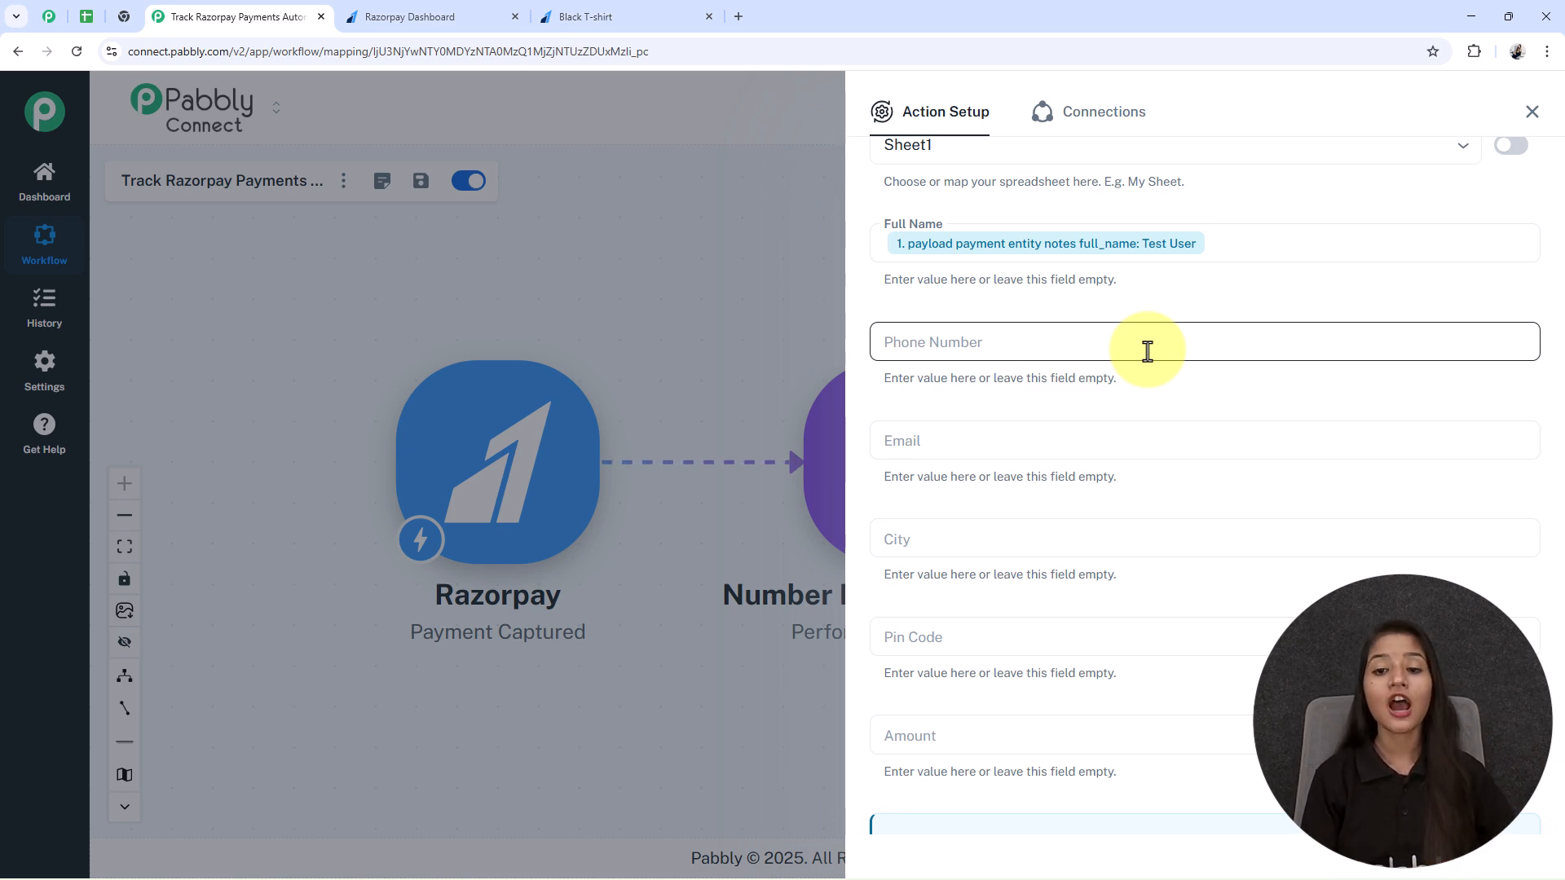
pyautogui.click(1147, 349)
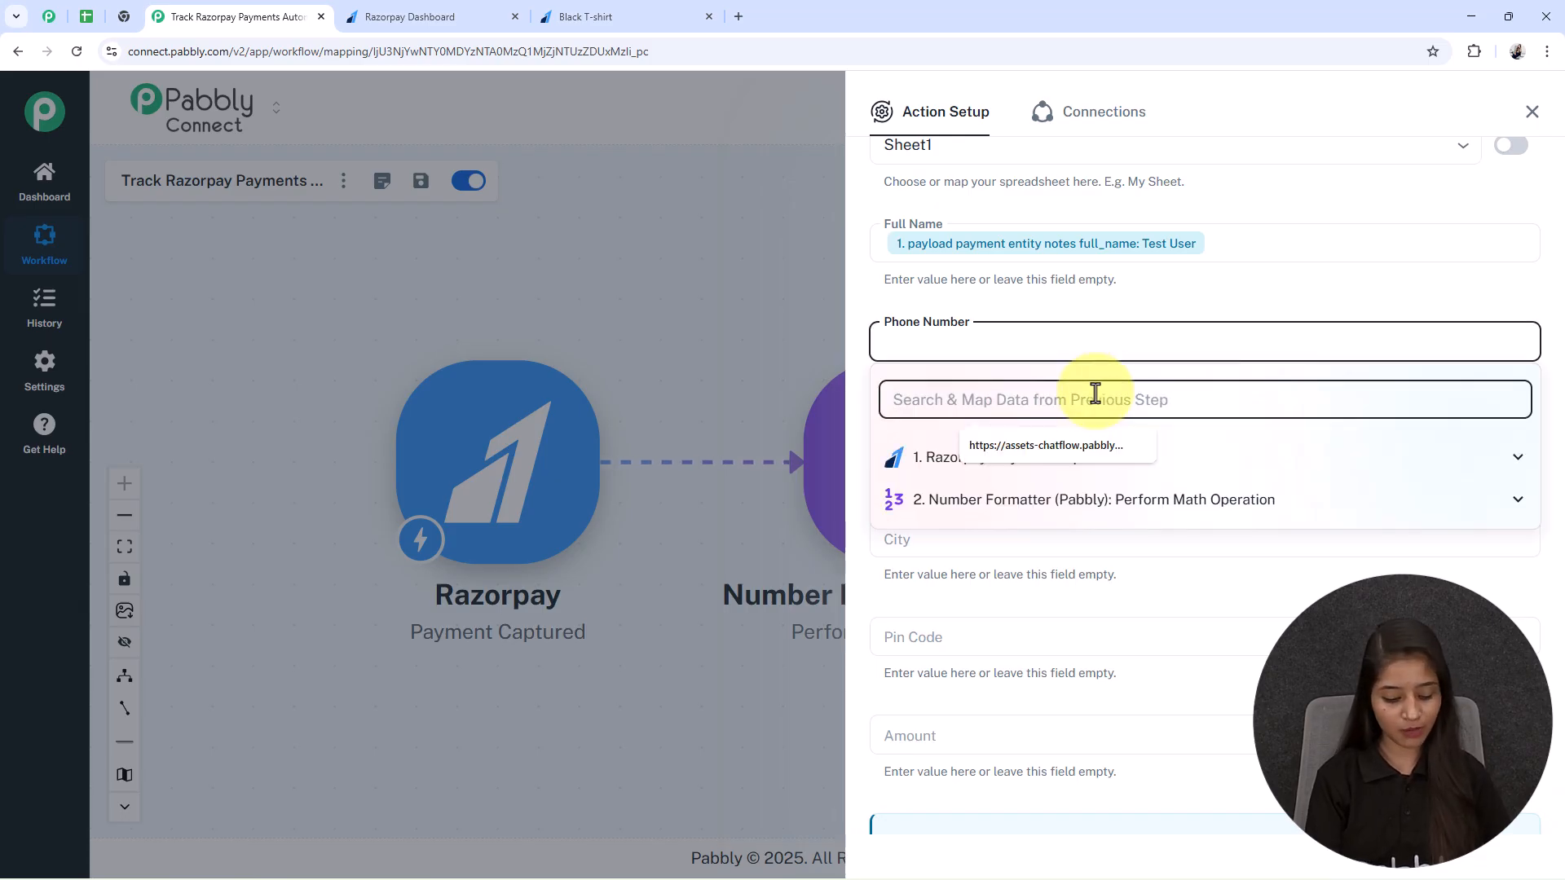
pyautogui.write('9898')
pyautogui.click(1135, 535)
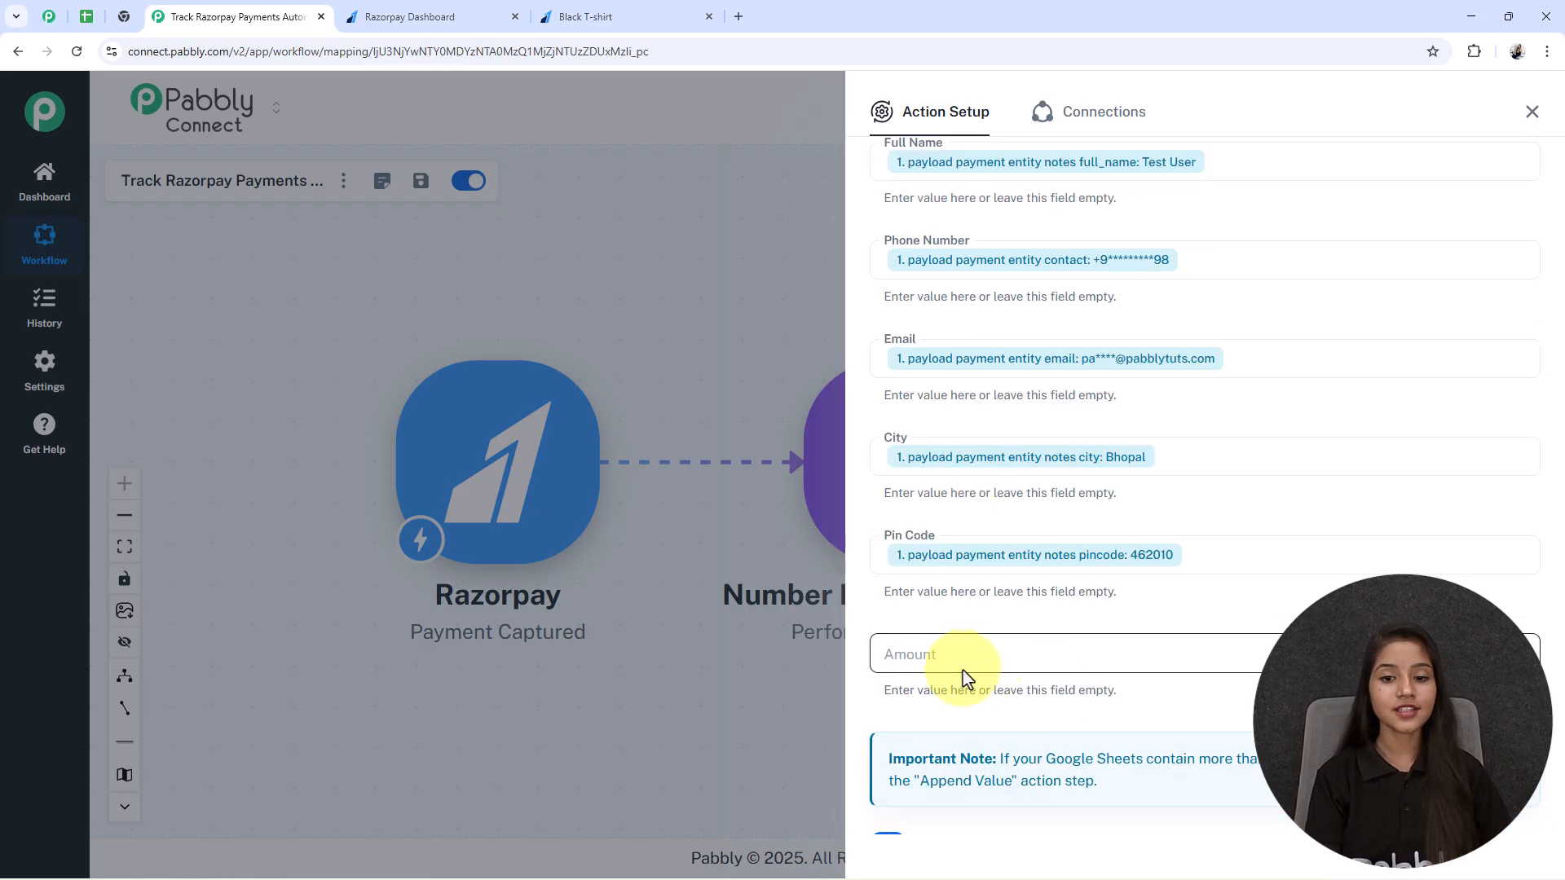
# - Map Amount to the result value from the Number Formatter (Pabbly) Perform Math Operation step
pyautogui.click(970, 653)
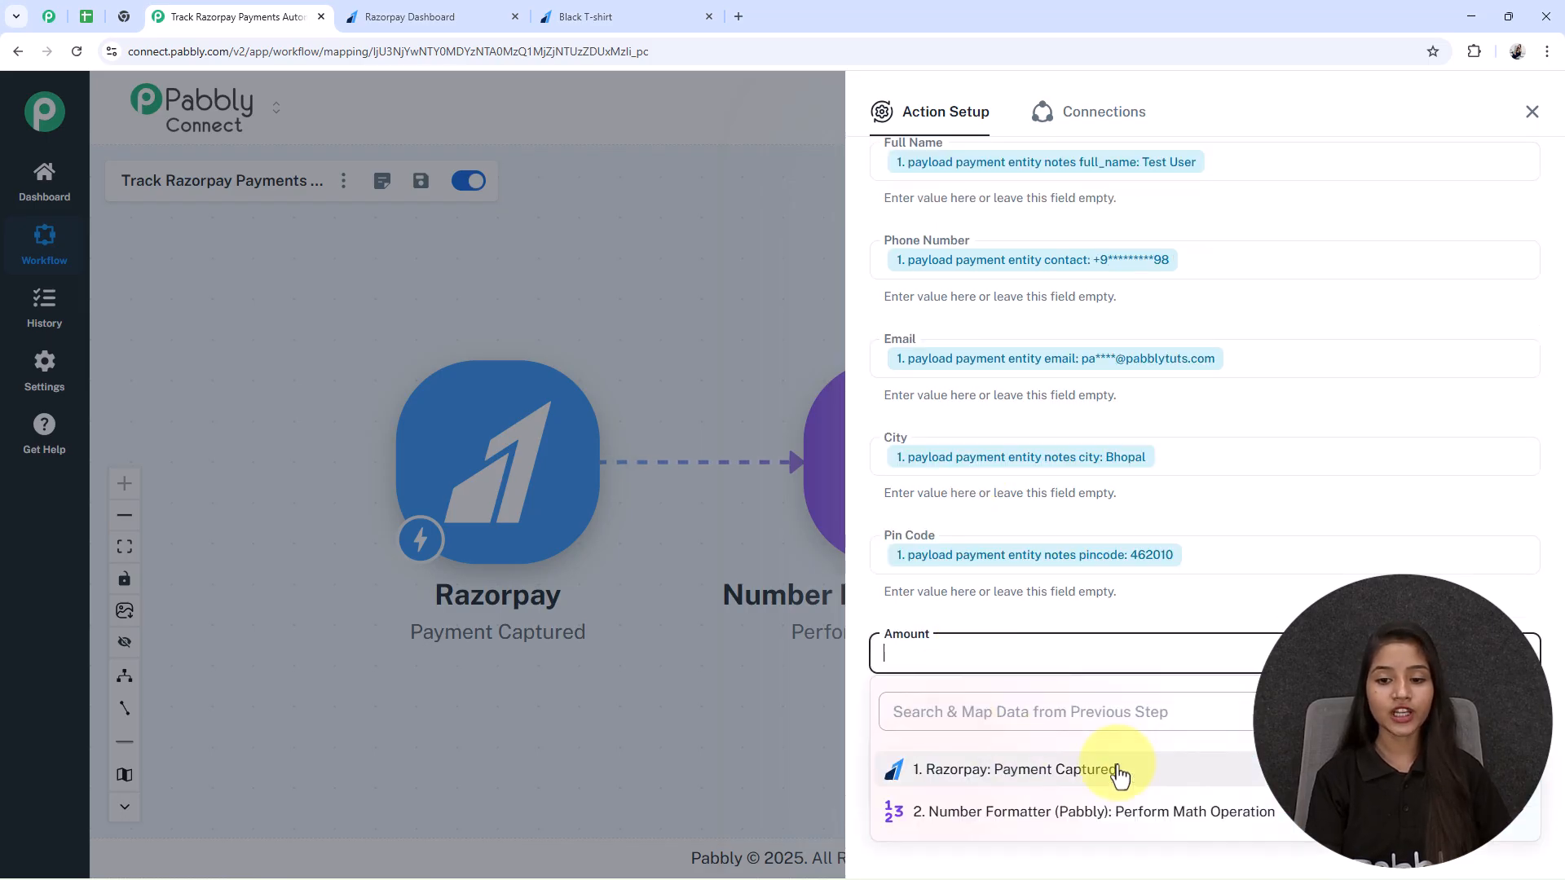
pyautogui.click(1124, 823)
pyautogui.scroll(1, 1084, 762)
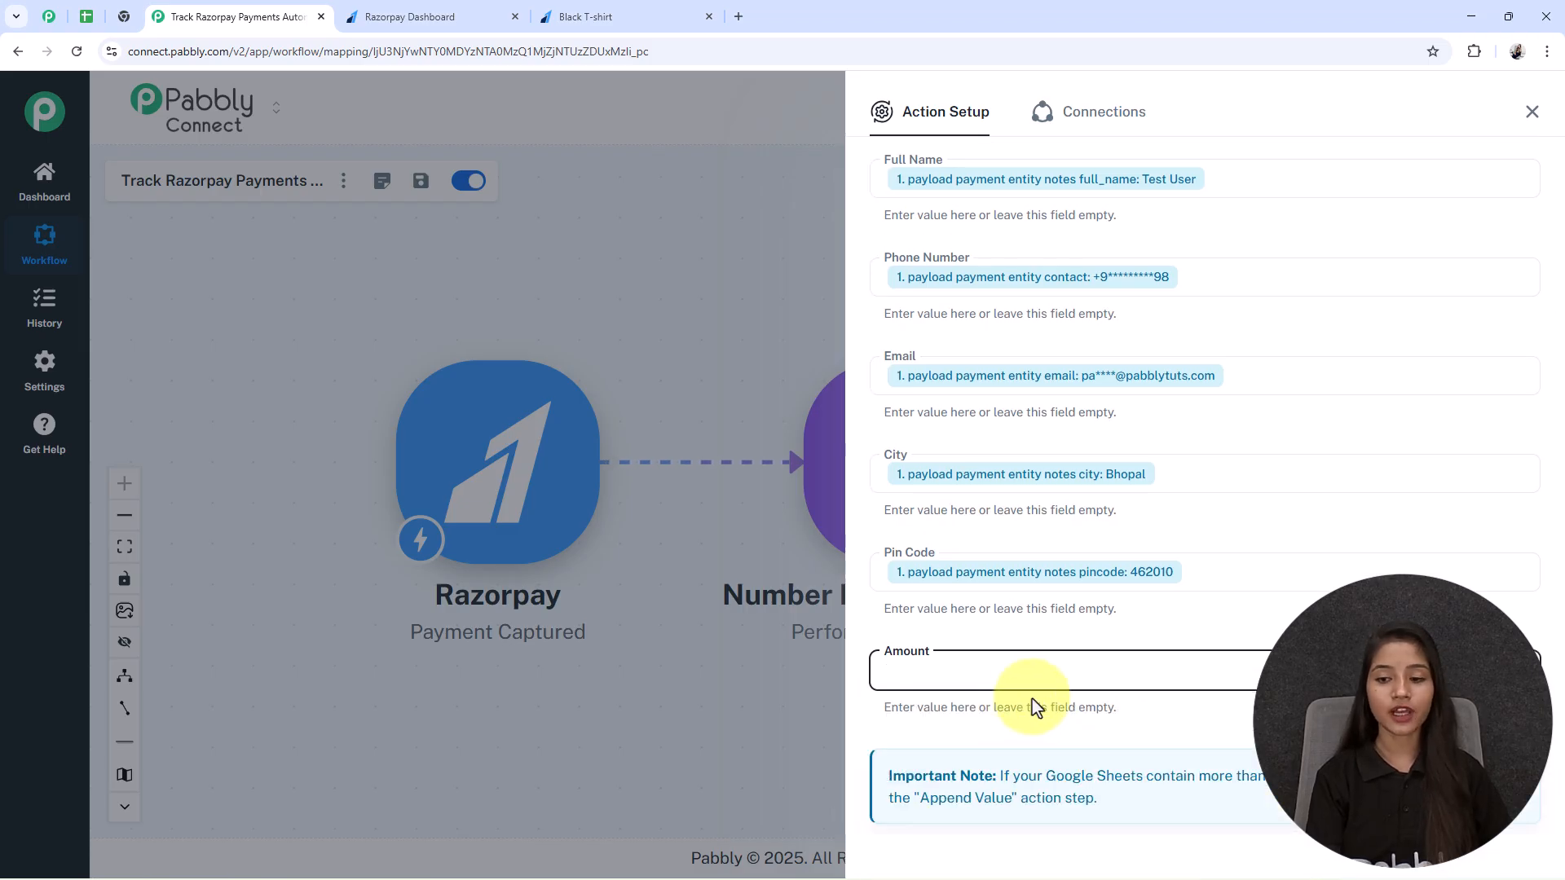
pyautogui.moveTo(1022, 701); pyautogui.dragTo(863, 663)
pyautogui.click(873, 670)
pyautogui.click(929, 734)
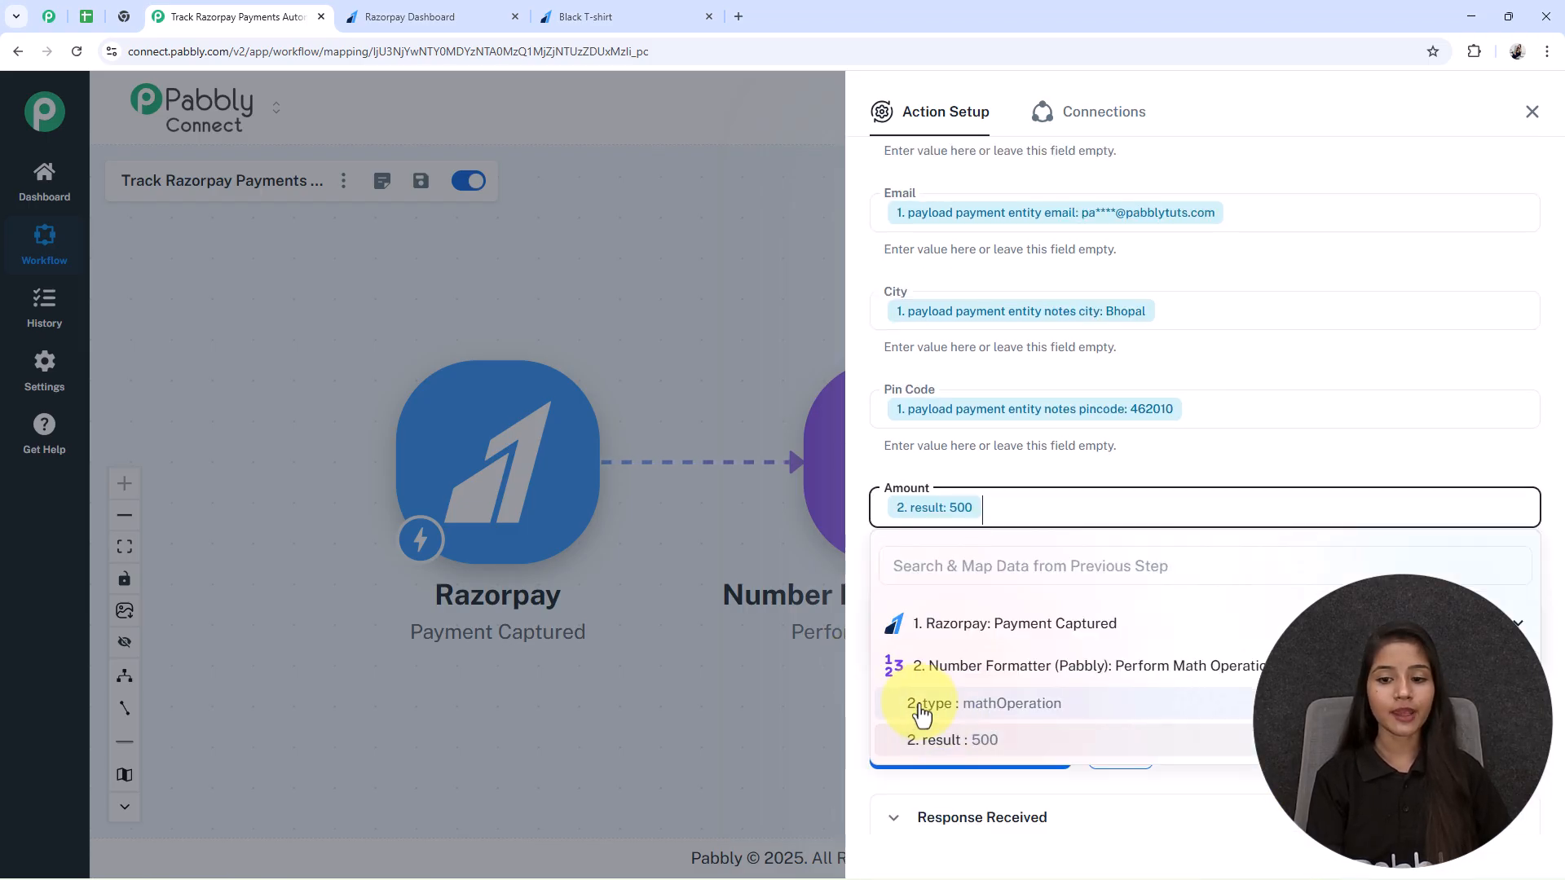
pyautogui.click(735, 614)
# - Save the Google Sheets action and send a test request to add the mapped row
pyautogui.scroll(1, 989, 827)
pyautogui.scroll(-2, 1006, 772)
pyautogui.click(987, 754)
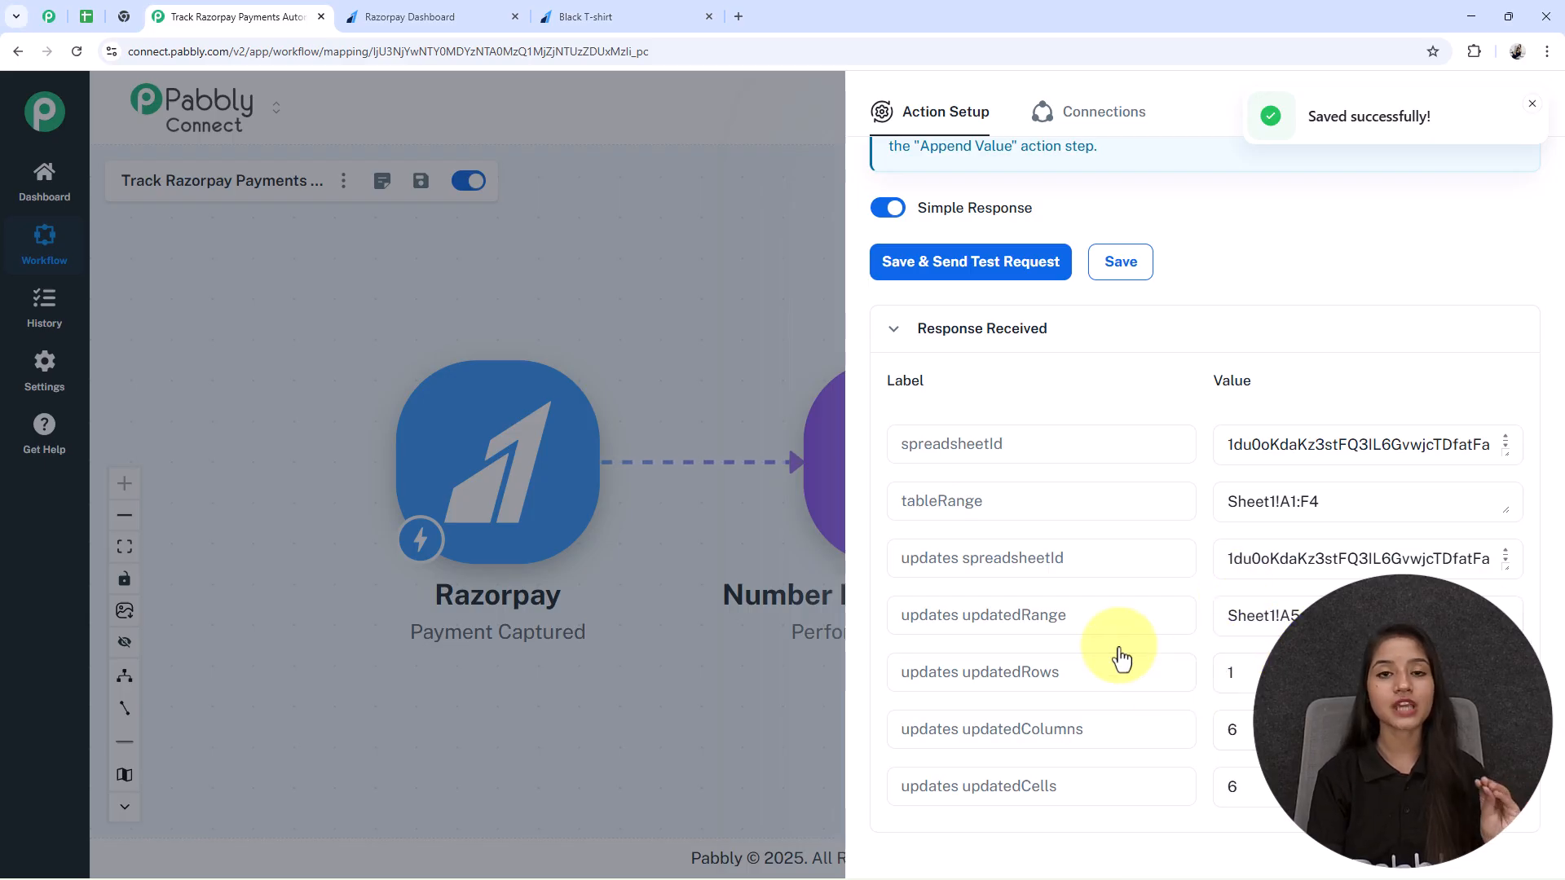
# - Check the added row in the Razorpay Payments spreadsheet, then return to the workflow and close the Google Sheets action setup
pyautogui.click(86, 17)
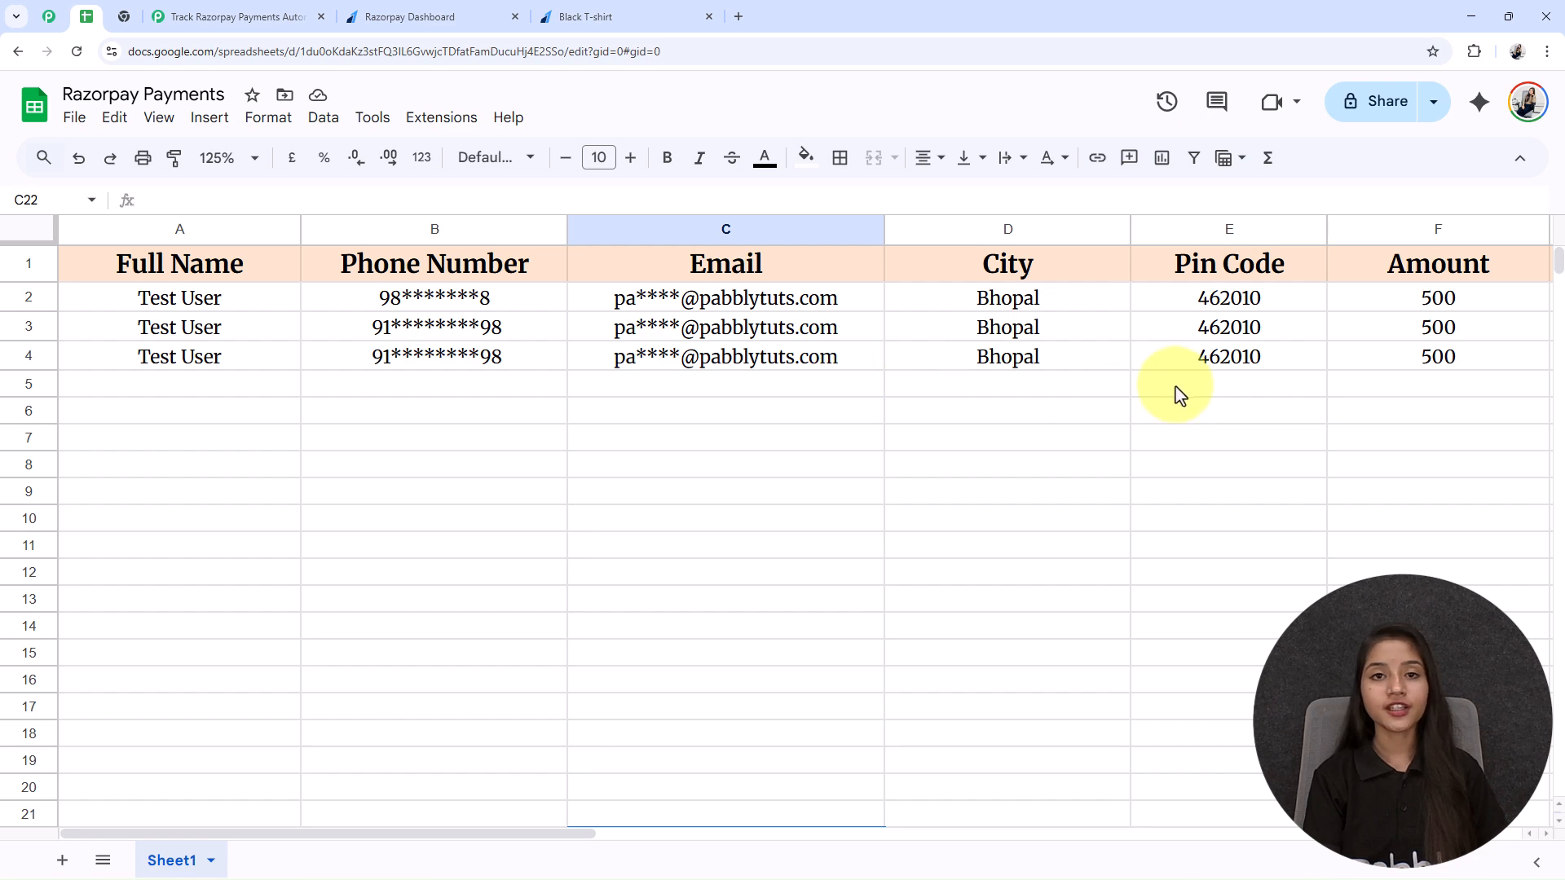
pyautogui.click(244, 16)
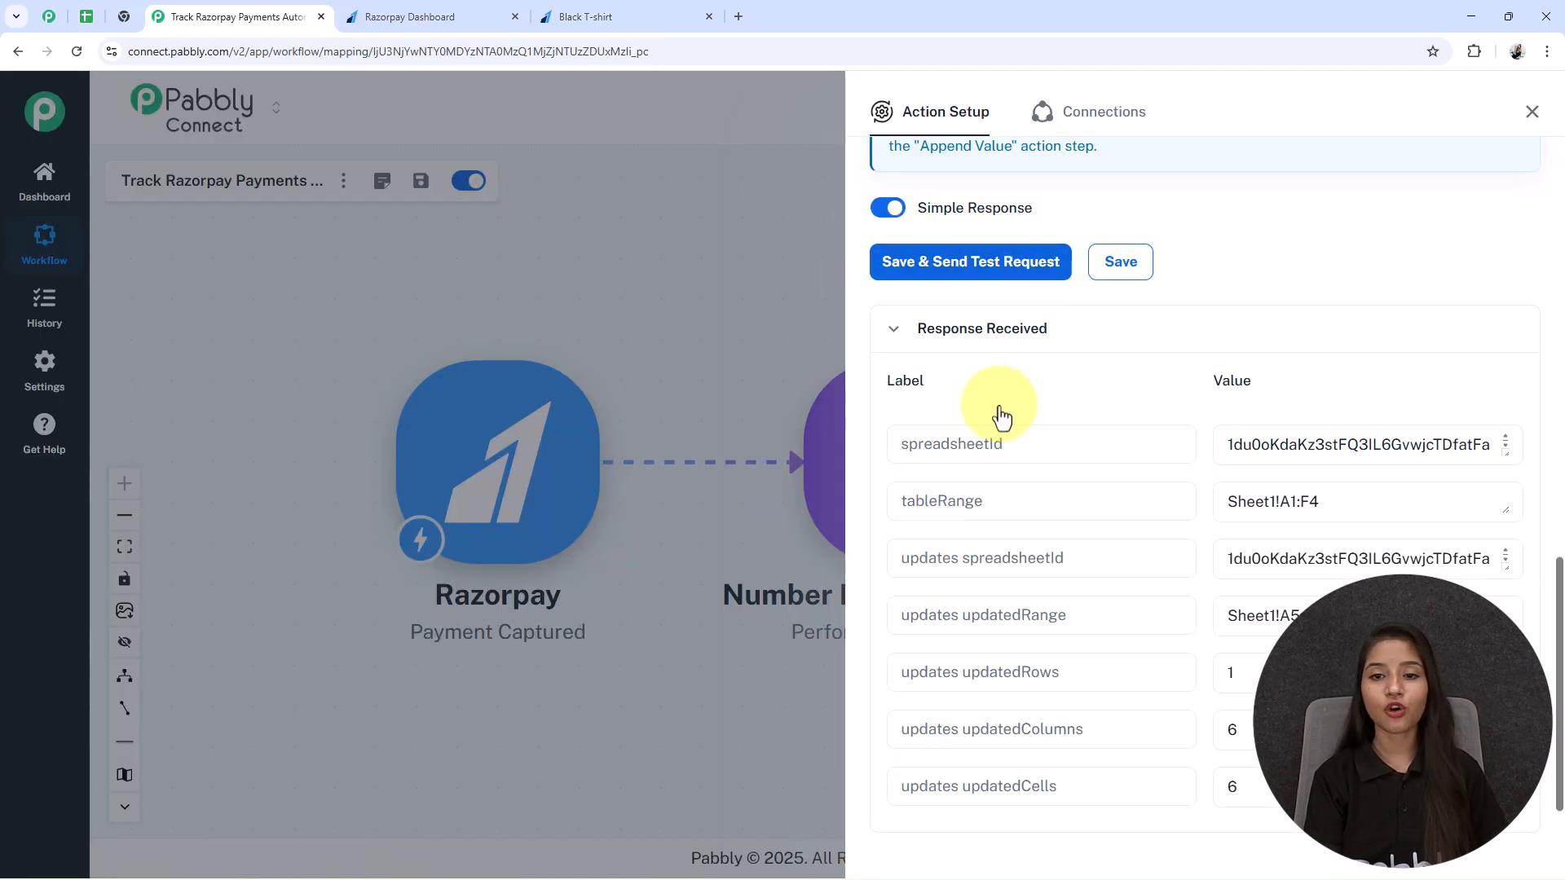
pyautogui.scroll(5, 1049, 356)
pyautogui.scroll(-4, 1049, 356)
pyautogui.scroll(4, 1059, 479)
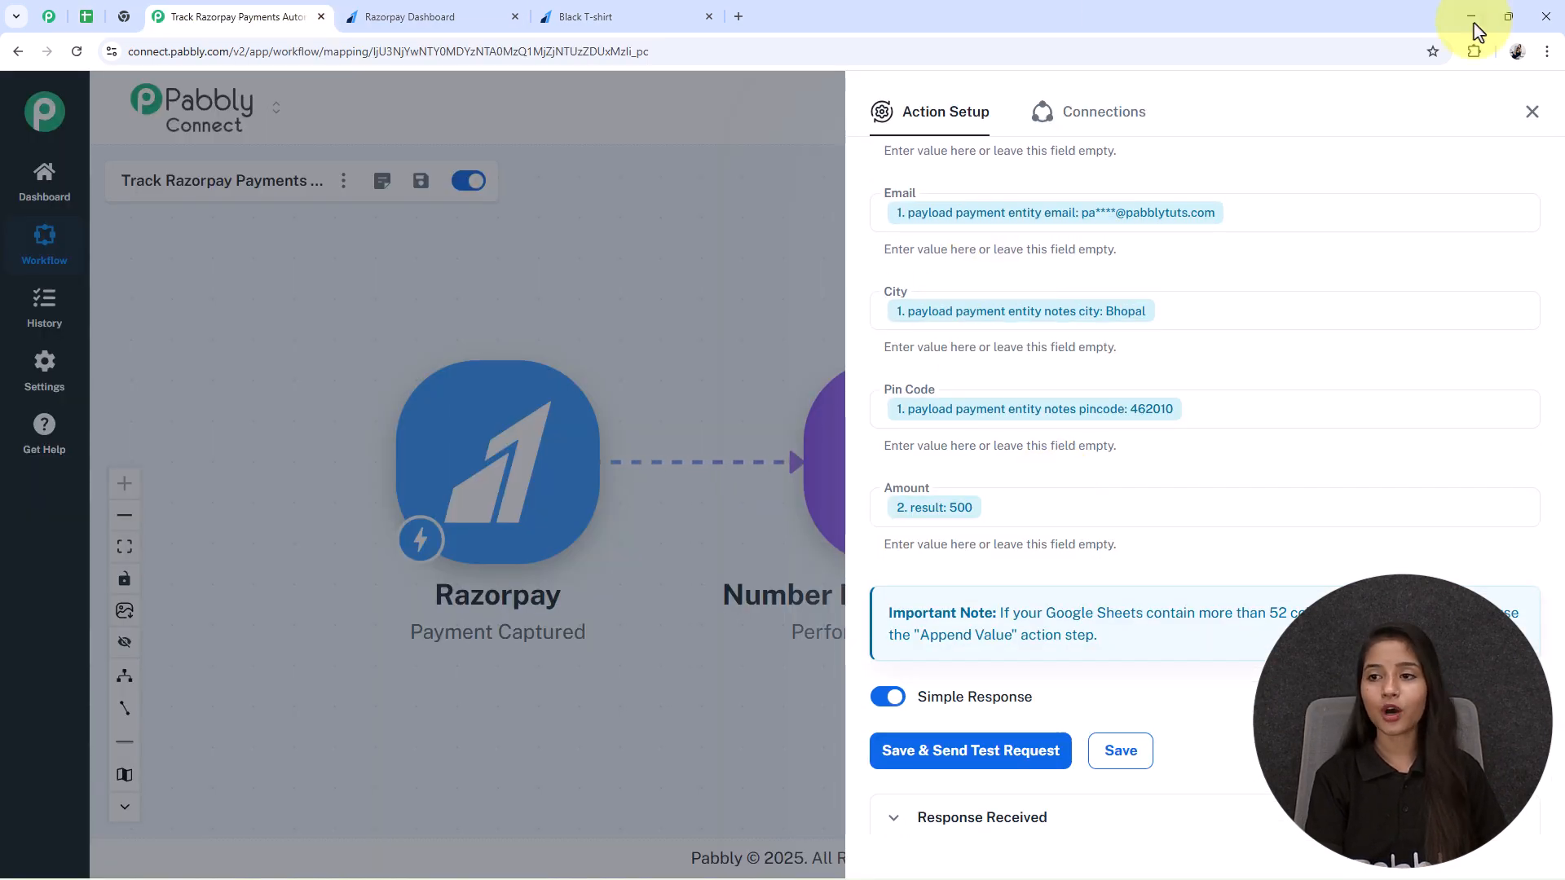
pyautogui.click(1533, 112)
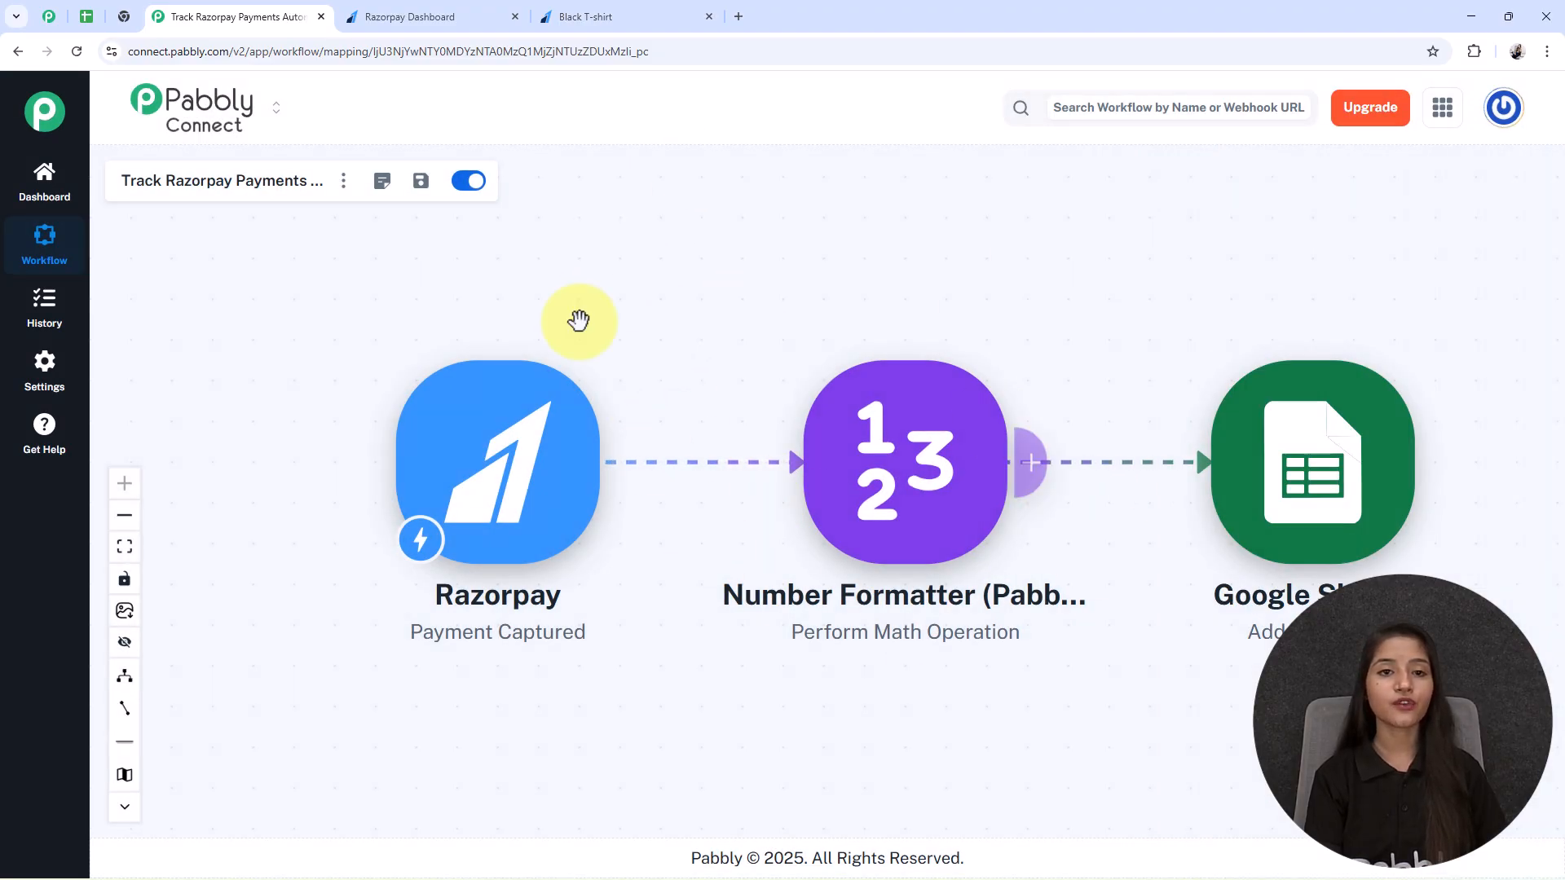